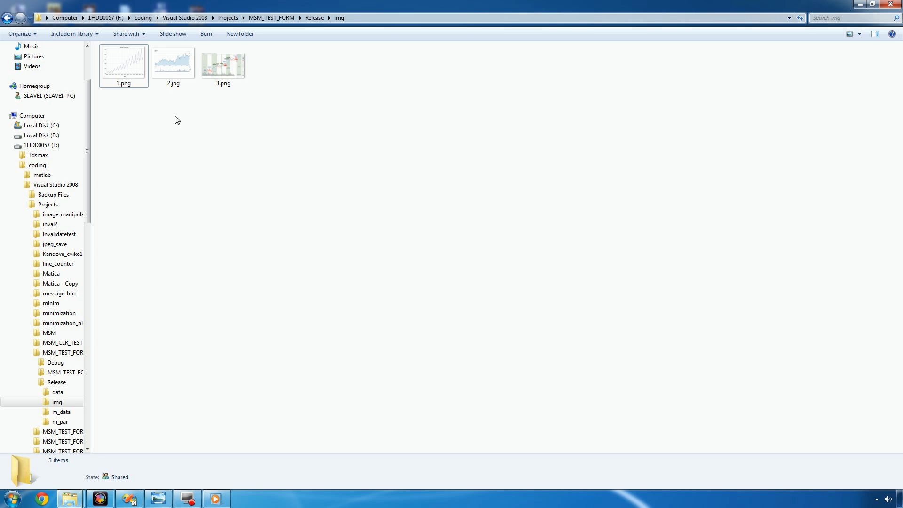
View the chart images 1.png, 2.jpg and 3.png from the img folder in full size, and close the viewer.
{"action": "left_click", "coordinate": [131, 80]}
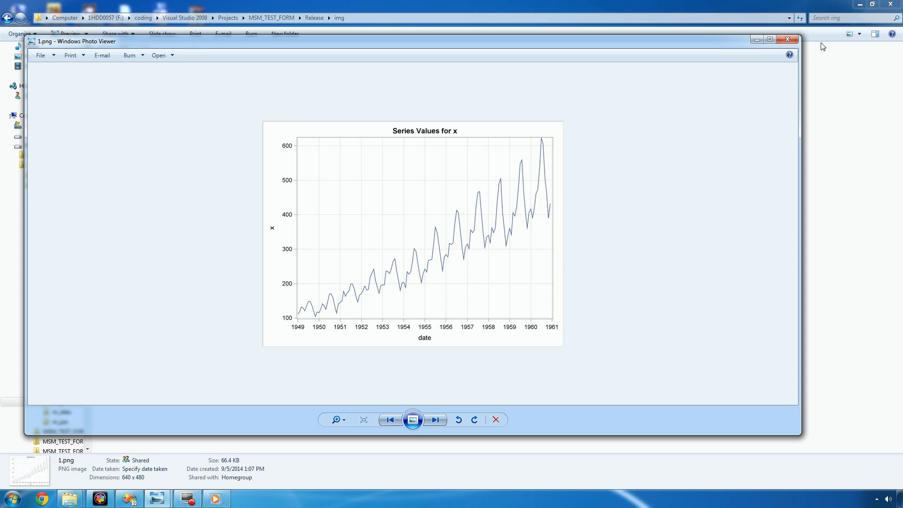
{"action": "left_click", "coordinate": [774, 37]}
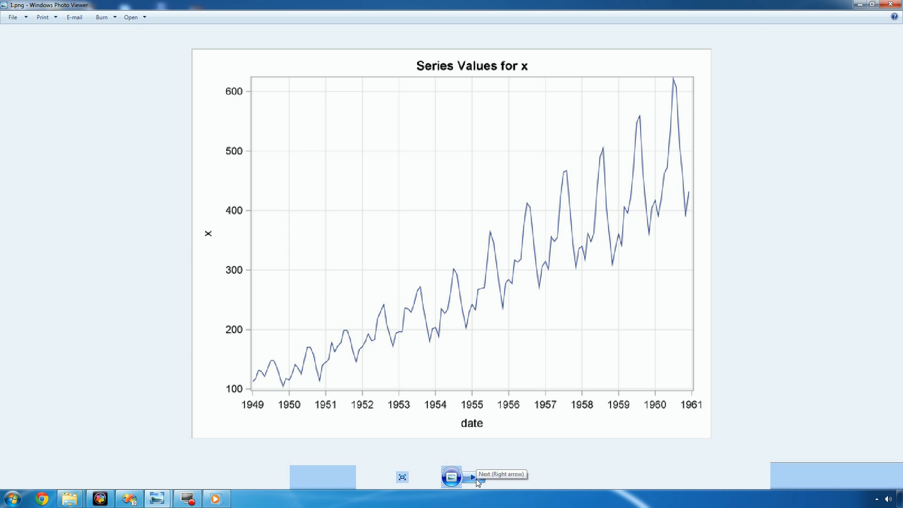
{"action": "left_click", "coordinate": [476, 478]}
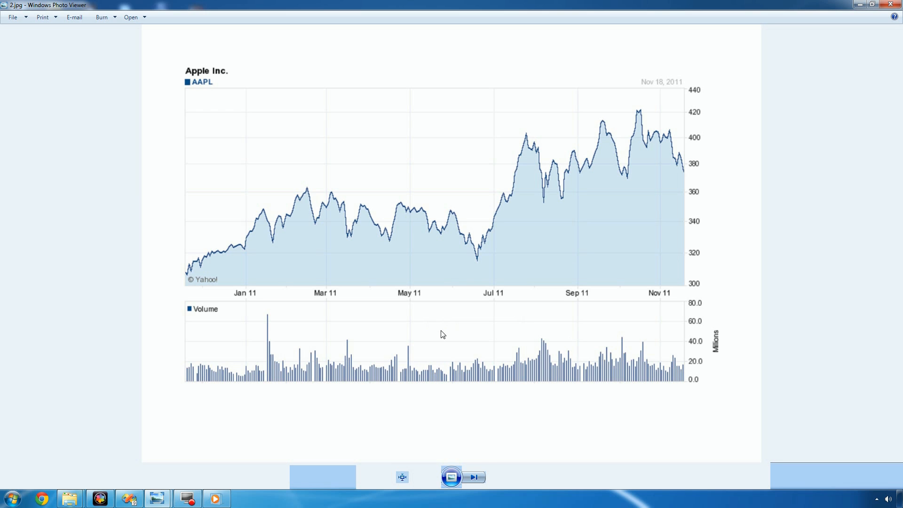
{"action": "left_click", "coordinate": [472, 478]}
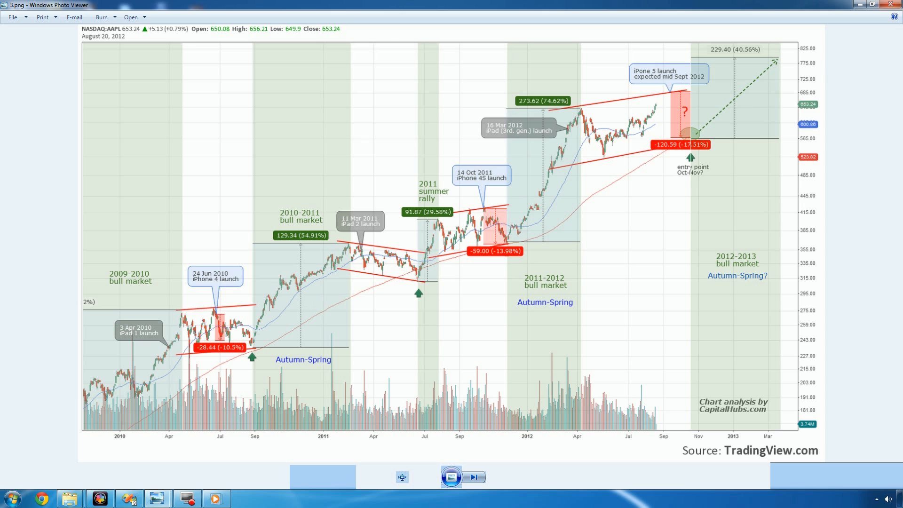
{"action": "left_click", "coordinate": [893, 5]}
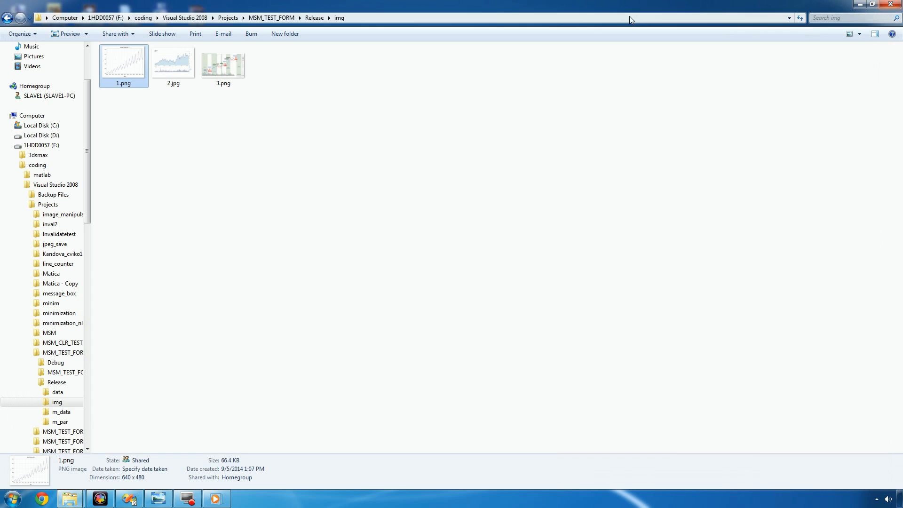
Go back to the Release folder, launch MSM_TEST_FORM.exe and maximize its window.
{"action": "left_click", "coordinate": [7, 18]}
{"action": "double_click", "coordinate": [159, 110]}
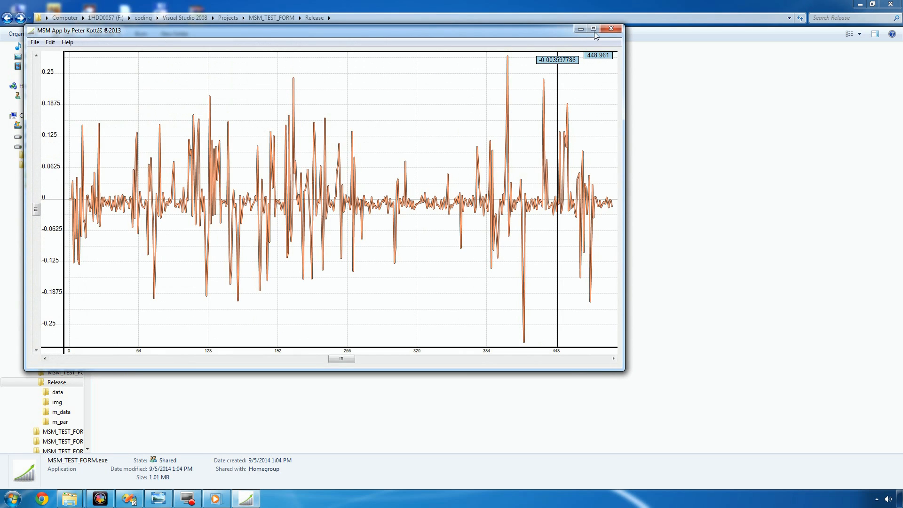
{"action": "left_click", "coordinate": [594, 29]}
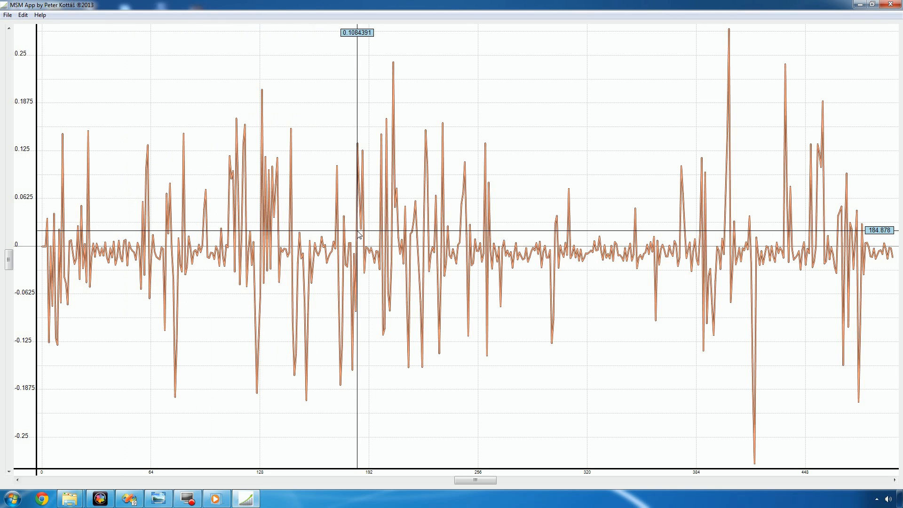
Examine the initial time series chart at different zoom levels and positions, both horizontally and vertically.
{"action": "left_click_drag", "start_coordinate": [202, 234], "coordinate": [362, 237]}
{"action": "scroll", "coordinate": [362, 237], "scroll_direction": "down", "scroll_amount": 5}
{"action": "scroll", "coordinate": [363, 238], "scroll_direction": "up", "scroll_amount": 4}
{"action": "scroll", "coordinate": [362, 237], "scroll_direction": "down", "scroll_amount": 3}
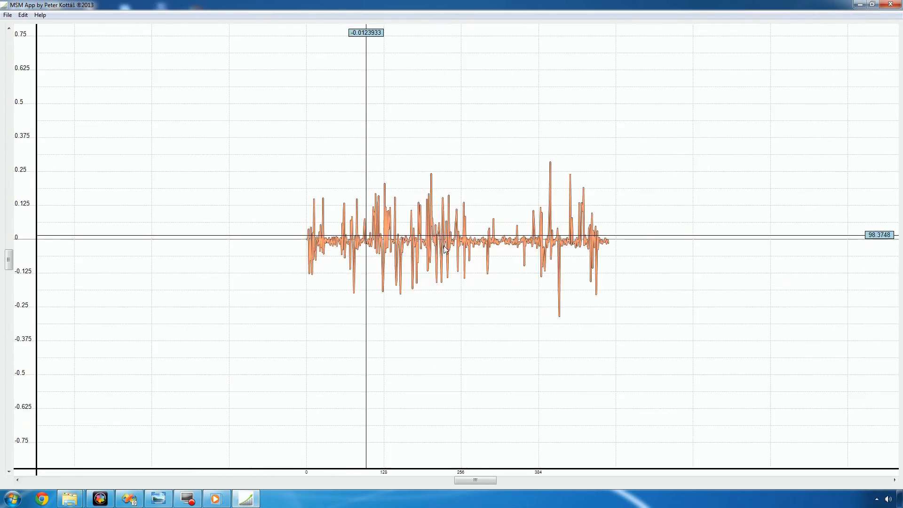
{"action": "scroll", "coordinate": [459, 250], "scroll_direction": "up", "scroll_amount": 5}
{"action": "scroll", "coordinate": [461, 250], "scroll_direction": "down", "scroll_amount": 5}
{"action": "scroll", "coordinate": [462, 249], "scroll_direction": "up", "scroll_amount": 4}
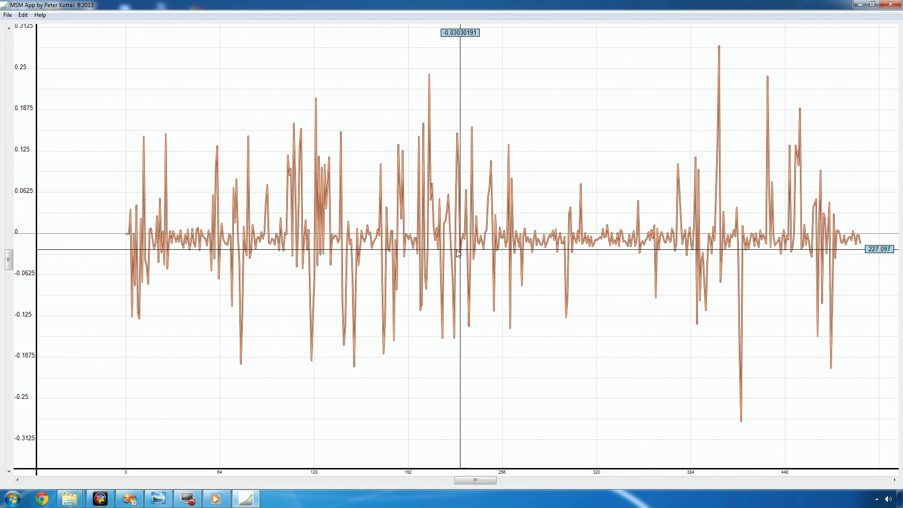
{"action": "left_click_drag", "start_coordinate": [527, 252], "coordinate": [500, 256]}
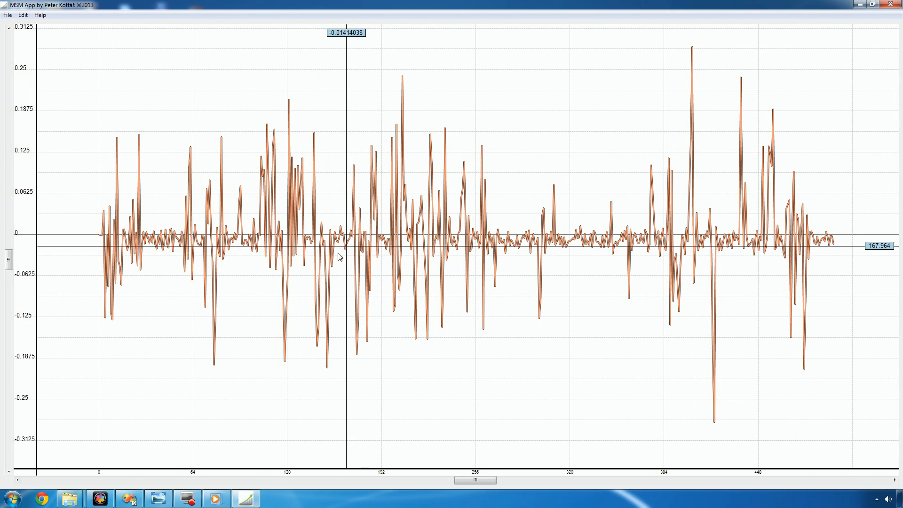
{"action": "scroll", "coordinate": [328, 257], "scroll_direction": "down", "scroll_amount": 3}
{"action": "scroll", "coordinate": [328, 256], "scroll_direction": "up", "scroll_amount": 4}
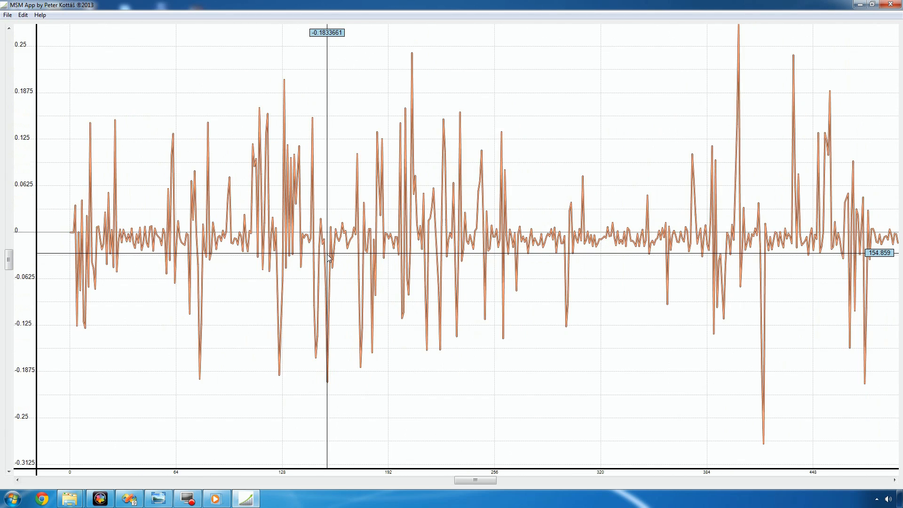
{"action": "scroll", "coordinate": [328, 256], "scroll_direction": "down", "scroll_amount": 1}
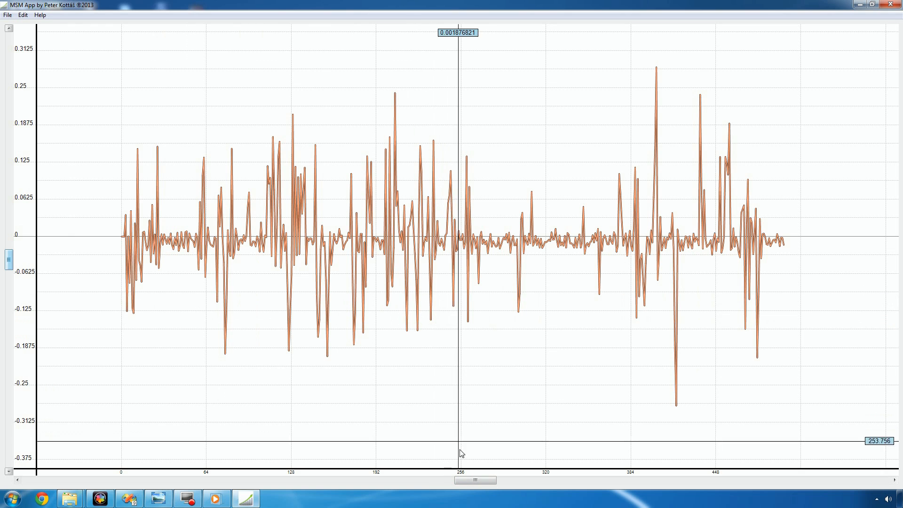
{"action": "left_click_drag", "start_coordinate": [463, 480], "coordinate": [344, 480]}
{"action": "left_click_drag", "start_coordinate": [11, 267], "coordinate": [20, 349]}
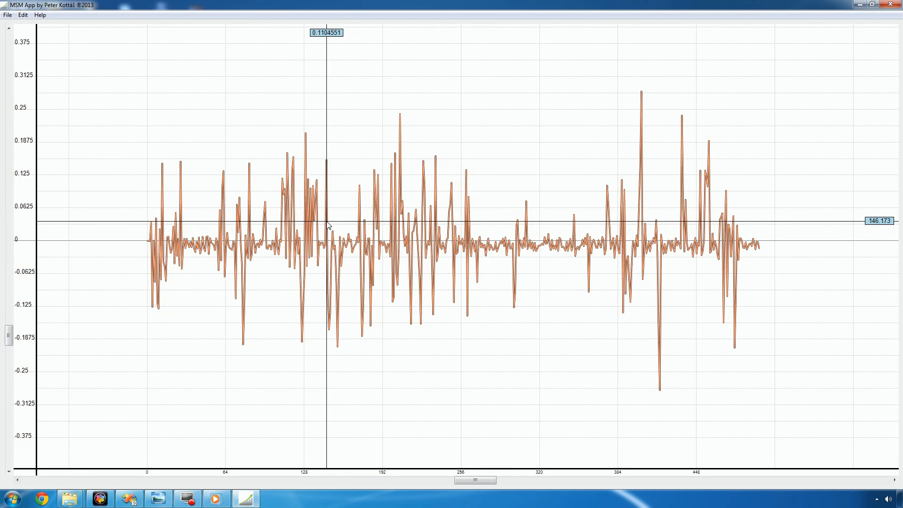
{"action": "scroll", "coordinate": [339, 226], "scroll_direction": "up", "scroll_amount": 2}
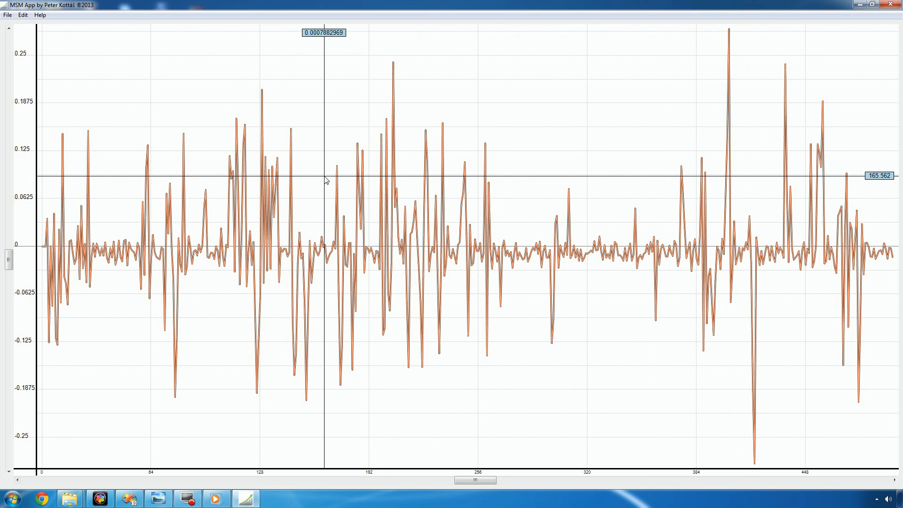
Start opening a data file from the m_data folder and filter the listing to Raw msm tmsr files (*.mdat).
{"action": "left_click", "coordinate": [8, 15]}
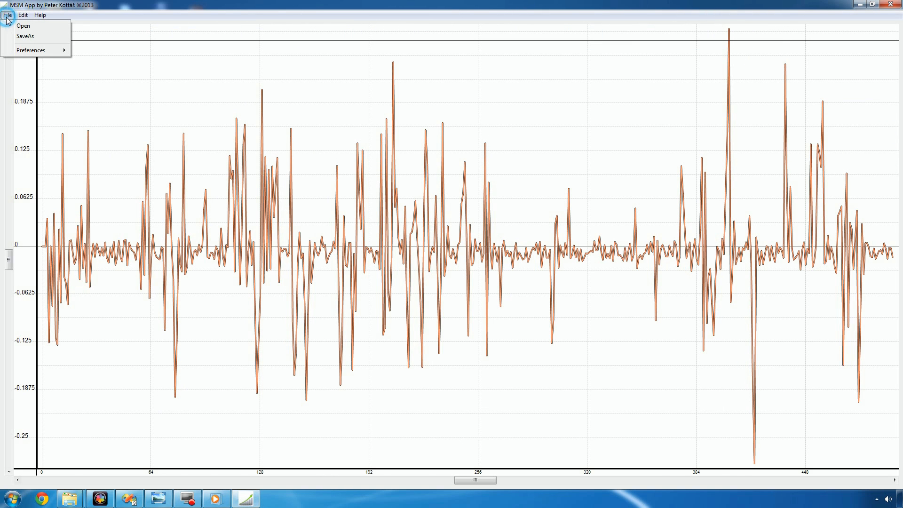
{"action": "left_click", "coordinate": [22, 29]}
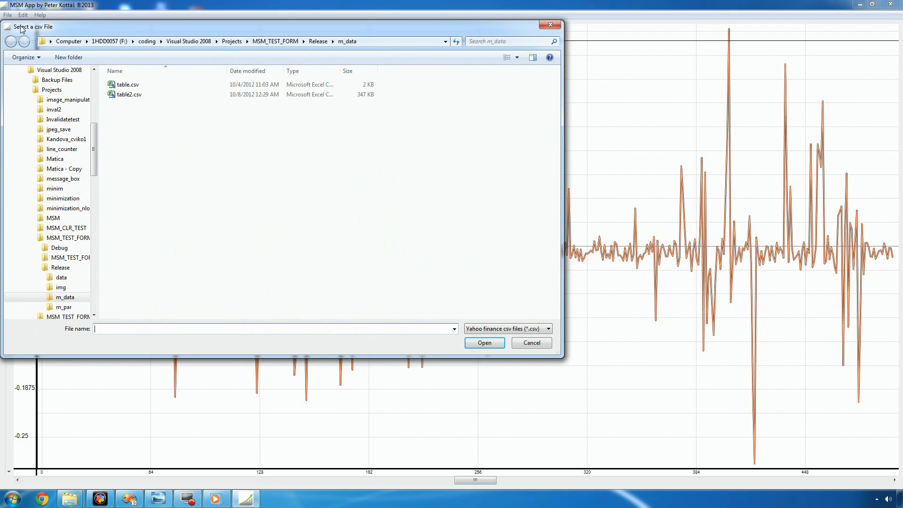
{"action": "left_click_drag", "start_coordinate": [72, 20], "coordinate": [72, 32]}
{"action": "left_click", "coordinate": [487, 329]}
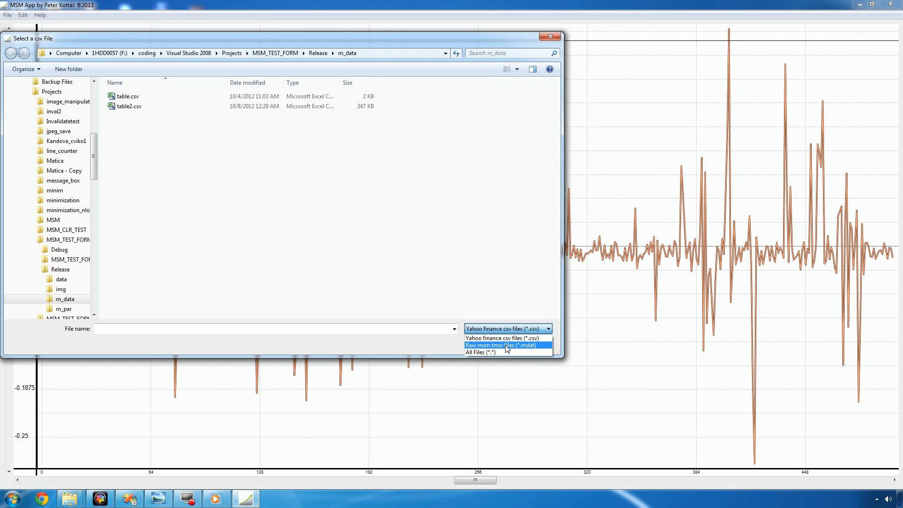
{"action": "left_click", "coordinate": [506, 347]}
Inspect the raw values in test.mdat with Notepad, and close the text file again.
{"action": "right_click", "coordinate": [131, 97]}
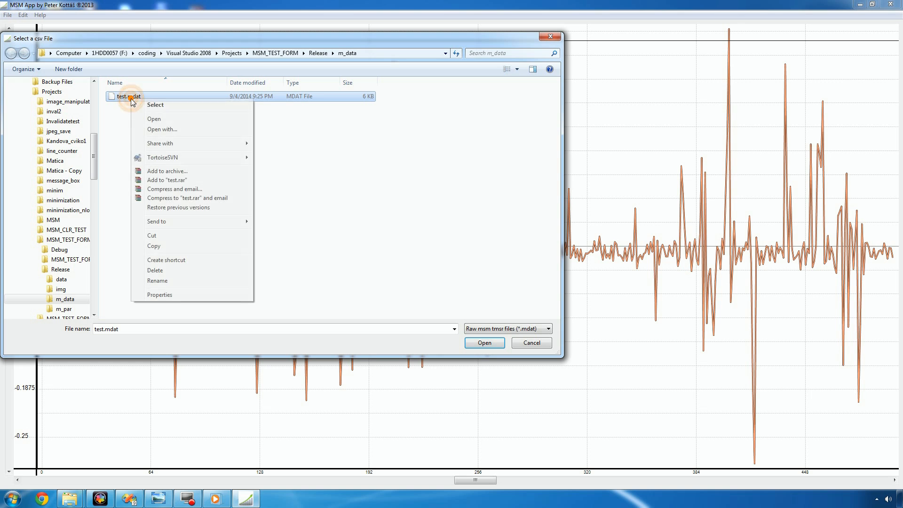
{"action": "left_click", "coordinate": [151, 119]}
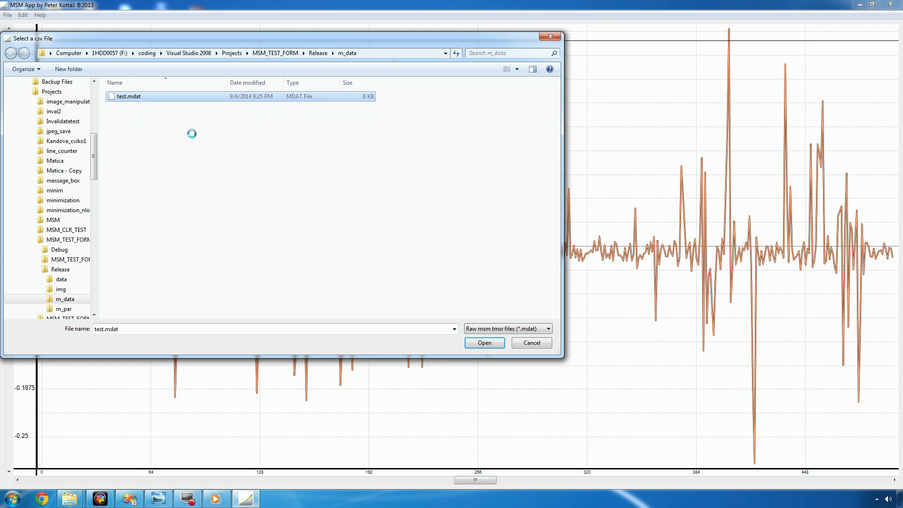
{"action": "left_click", "coordinate": [521, 344]}
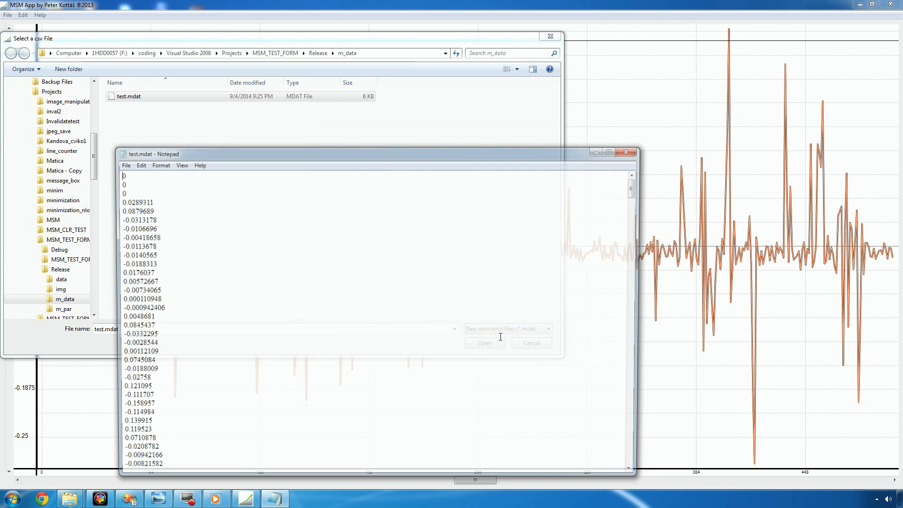
{"action": "left_click_drag", "start_coordinate": [118, 173], "coordinate": [159, 355]}
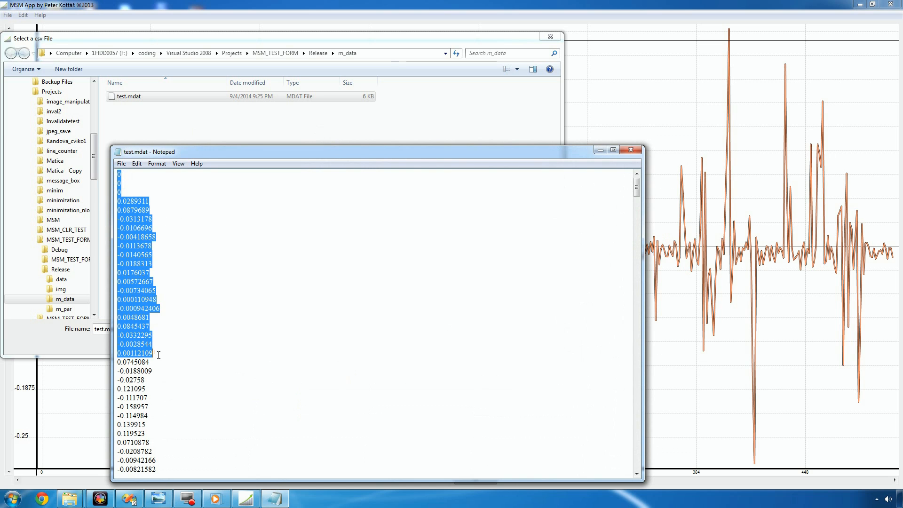
{"action": "left_click", "coordinate": [631, 150]}
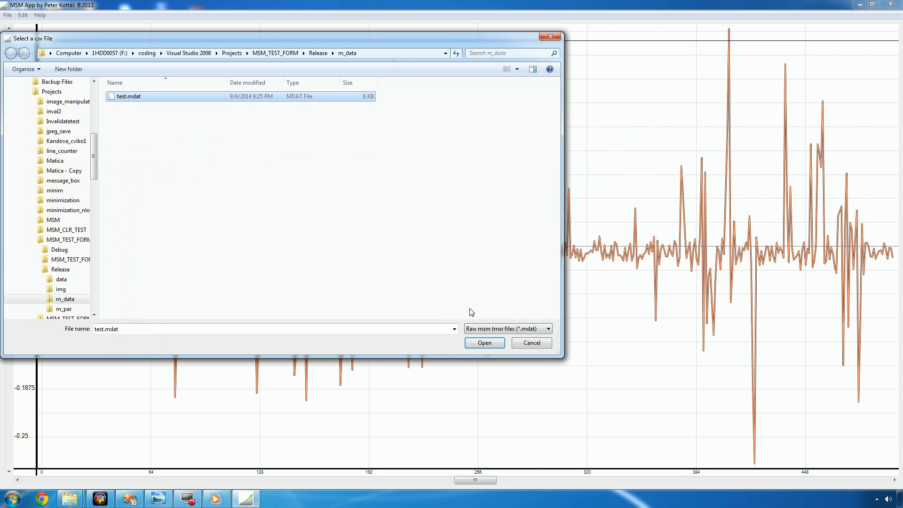
Load test.mdat as the charted time series and look over the plotted data.
{"action": "left_click", "coordinate": [483, 345]}
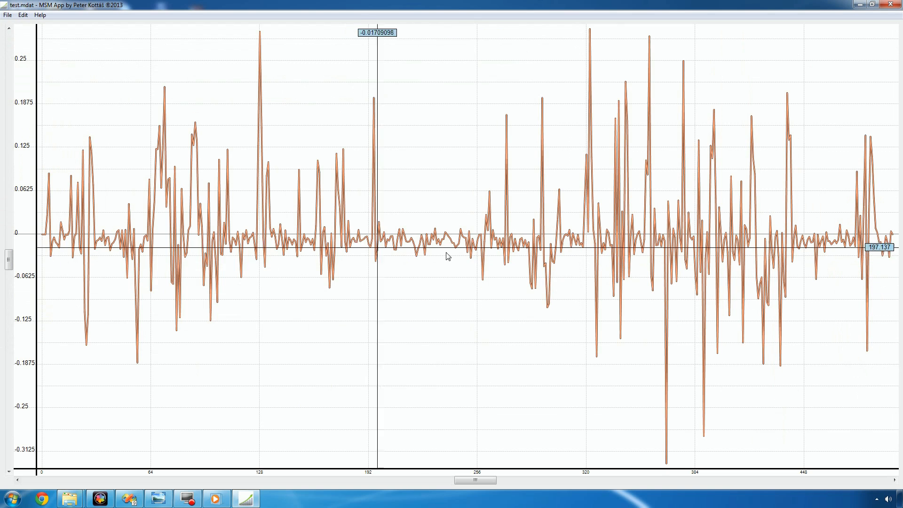
{"action": "scroll", "coordinate": [348, 241], "scroll_direction": "down", "scroll_amount": 3}
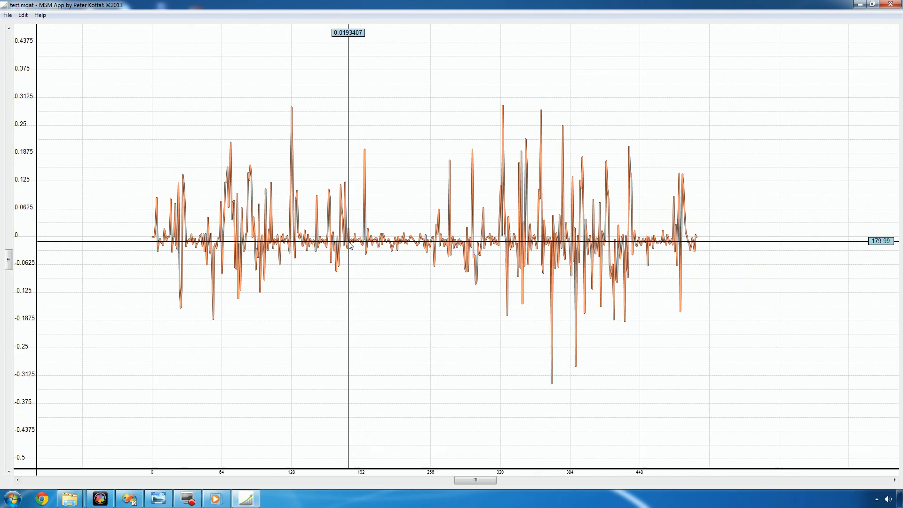
{"action": "left_click_drag", "start_coordinate": [317, 281], "coordinate": [173, 286]}
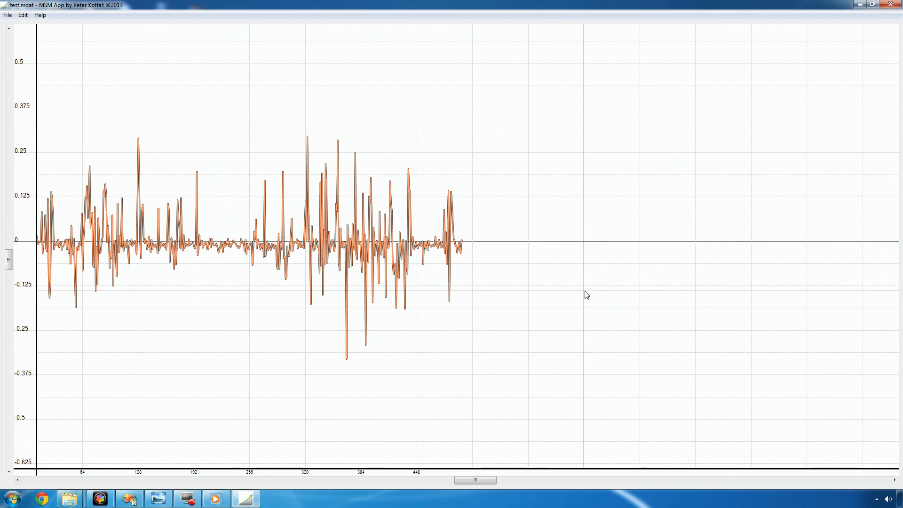
{"action": "scroll", "coordinate": [586, 296], "scroll_direction": "up", "scroll_amount": 2}
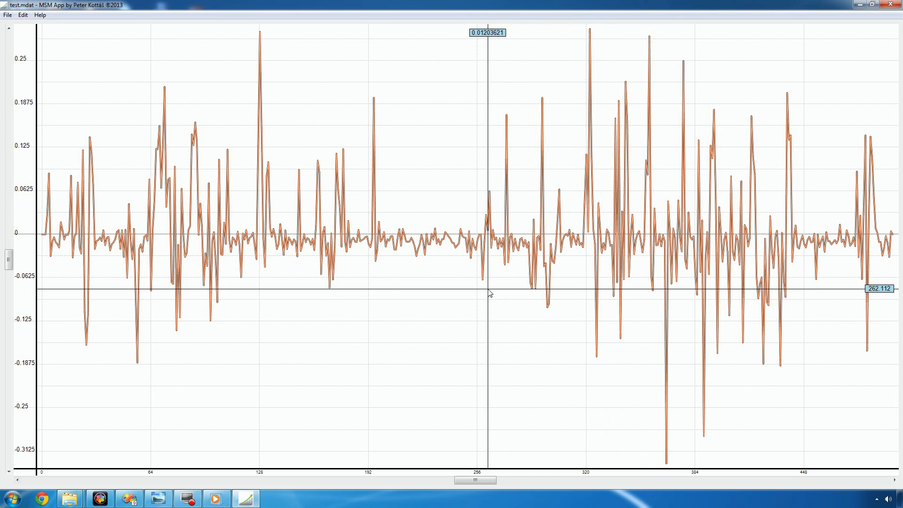
Generate AR model estimates for the loaded series with lags from 1 to 8 and the RMS graph displayed.
{"action": "left_click", "coordinate": [24, 15]}
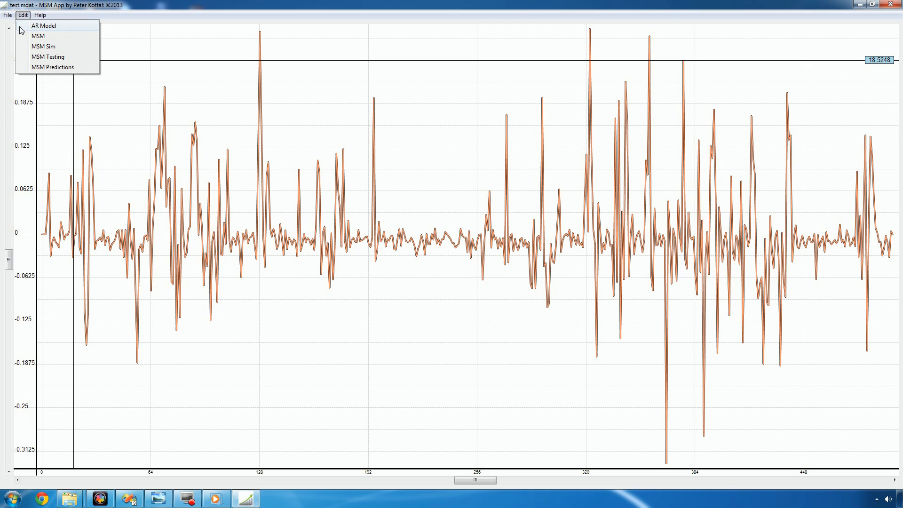
{"action": "left_click", "coordinate": [50, 26]}
{"action": "left_click_drag", "start_coordinate": [72, 43], "coordinate": [75, 62]}
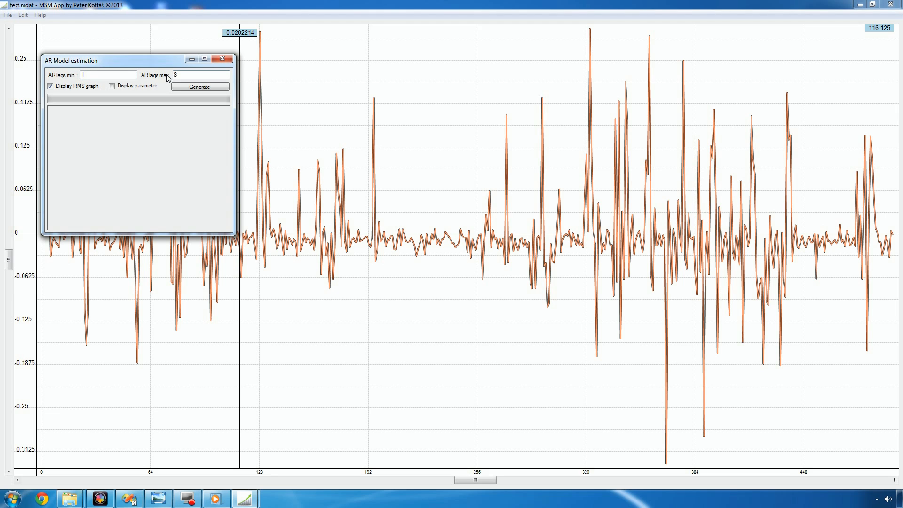
{"action": "left_click", "coordinate": [69, 88]}
{"action": "left_click", "coordinate": [203, 90]}
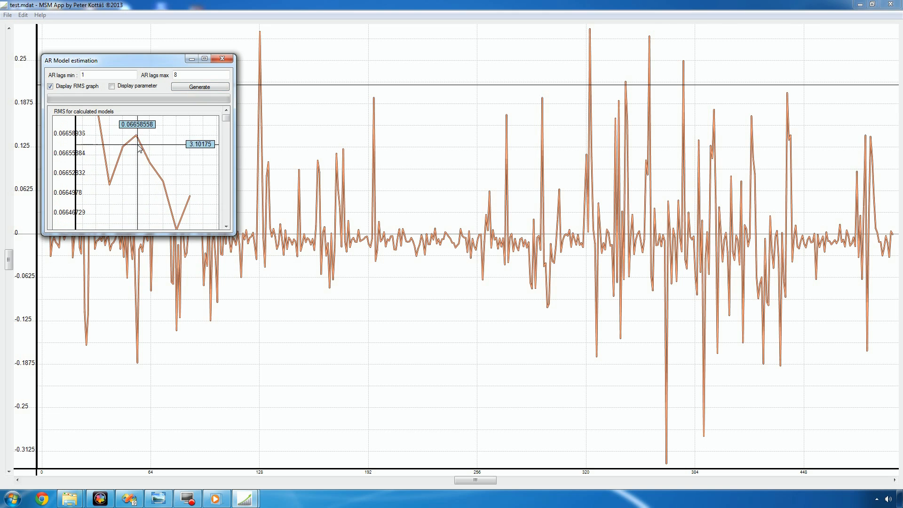
Enlarge the AR Model estimation window, examine the whole RMS curve for the calculated models, and close the window.
{"action": "left_click_drag", "start_coordinate": [135, 234], "coordinate": [135, 362]}
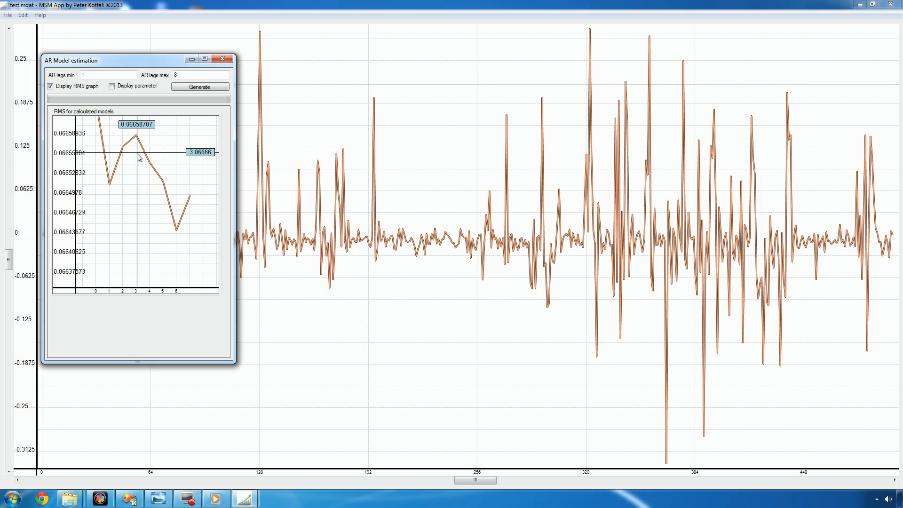
{"action": "left_click_drag", "start_coordinate": [137, 144], "coordinate": [135, 190]}
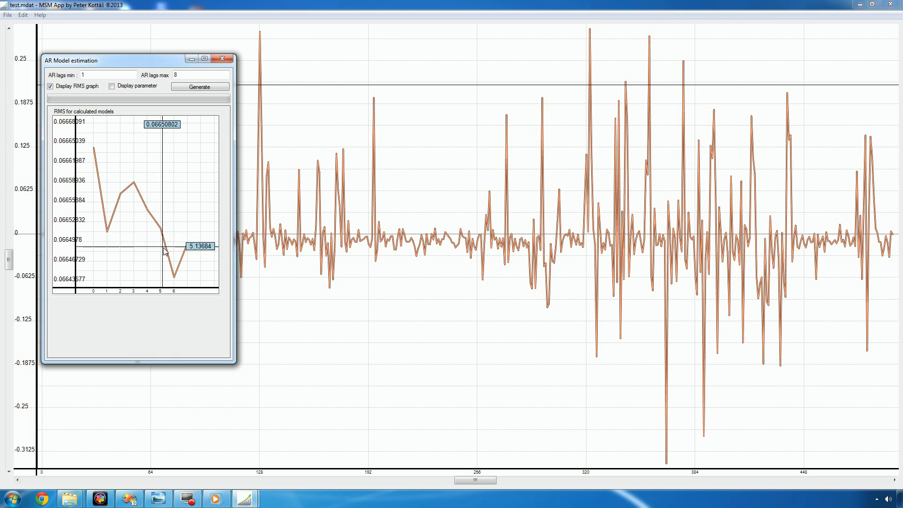
{"action": "scroll", "coordinate": [144, 184], "scroll_direction": "up", "scroll_amount": 1}
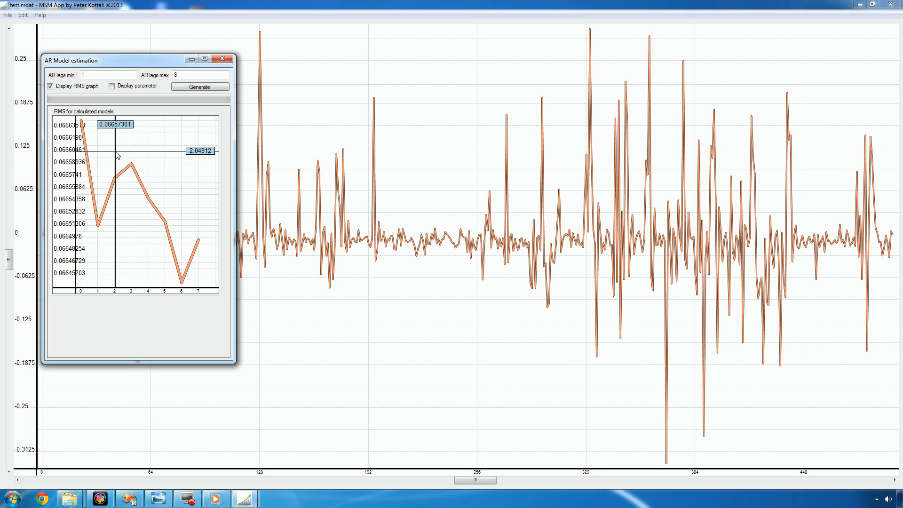
{"action": "left_click", "coordinate": [217, 59]}
Open the MSM model simulation window and remove the first Msm state from its parameter table.
{"action": "left_click", "coordinate": [23, 14]}
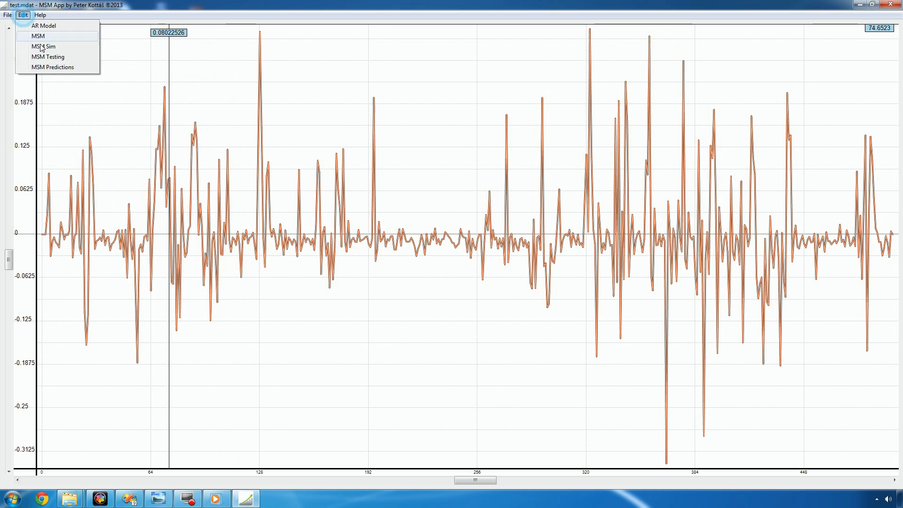
{"action": "left_click", "coordinate": [56, 48]}
{"action": "left_click_drag", "start_coordinate": [118, 55], "coordinate": [409, 69]}
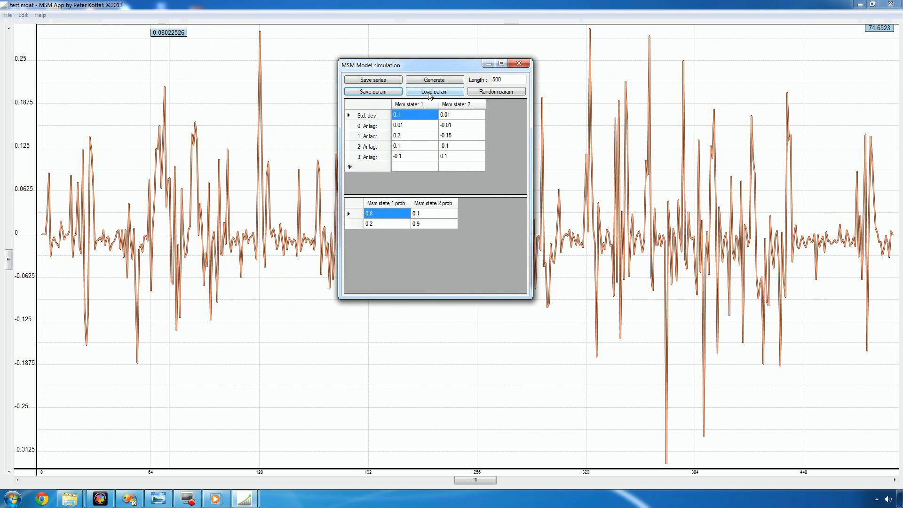
{"action": "left_click", "coordinate": [430, 105]}
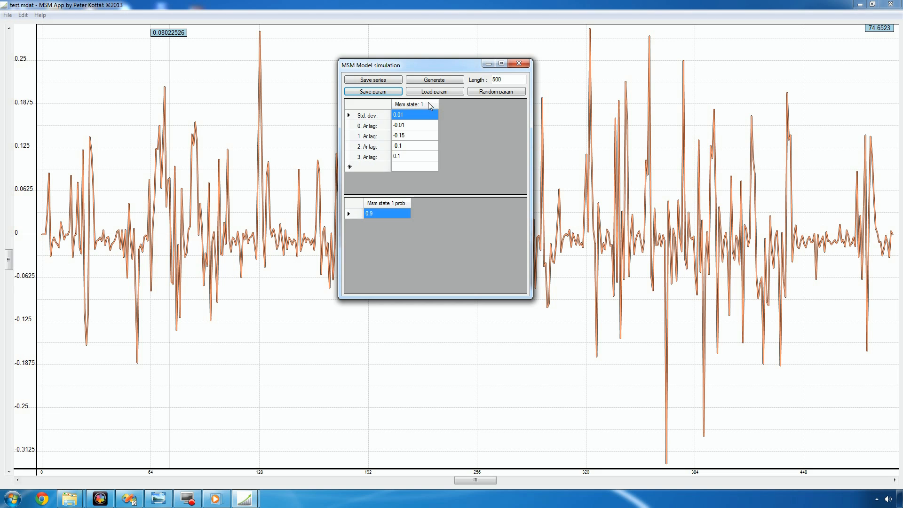
Set the single Msm state's probability to 1 and the length to 5000, and generate the simulated series.
{"action": "left_click_drag", "start_coordinate": [448, 64], "coordinate": [480, 65]}
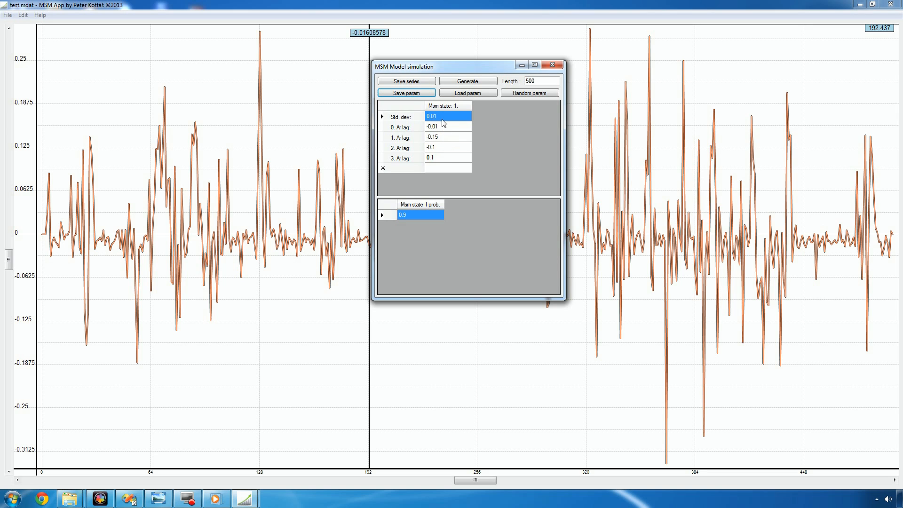
{"action": "left_click", "coordinate": [409, 215]}
{"action": "left_click", "coordinate": [450, 147]}
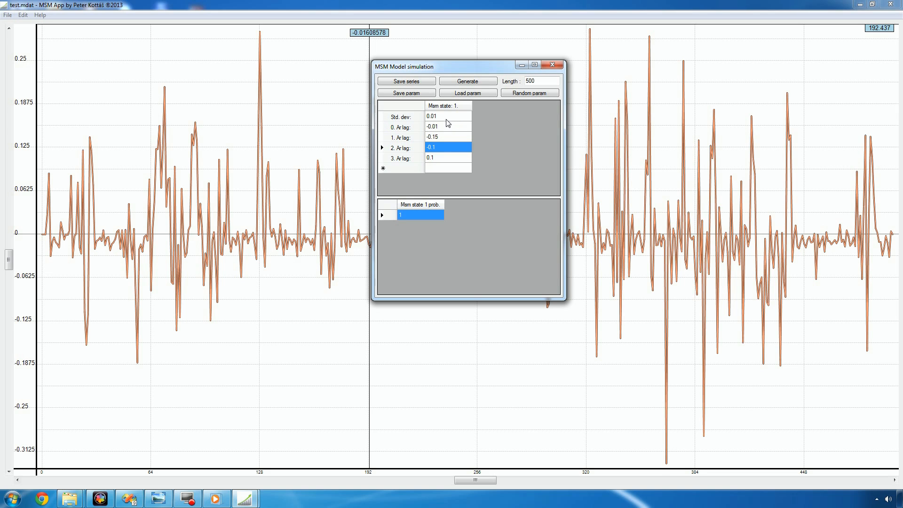
{"action": "left_click", "coordinate": [537, 80]}
{"action": "type", "text": "0"}
{"action": "left_click", "coordinate": [478, 83]}
{"action": "left_click", "coordinate": [477, 82]}
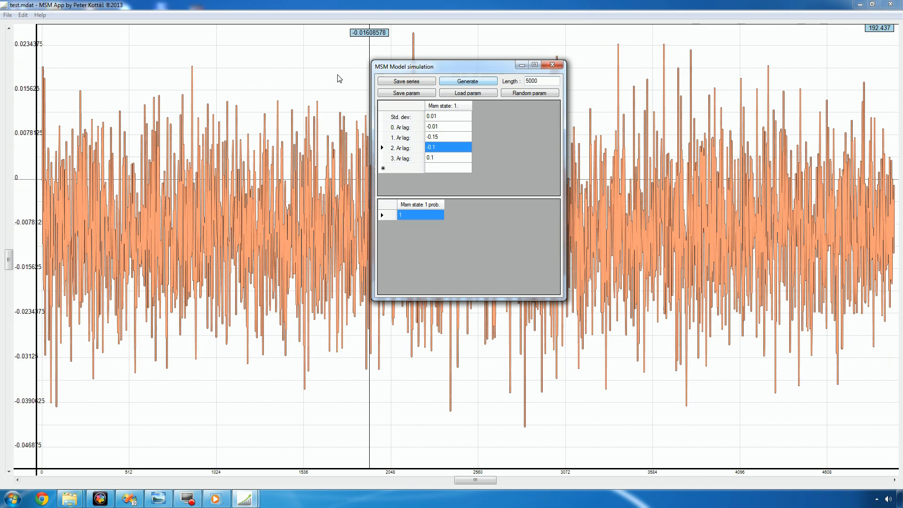
Estimate an AR model of the generated series with minimum and maximum lags of 3, displaying parameters instead of the RMS graph.
{"action": "left_click", "coordinate": [23, 14]}
{"action": "left_click", "coordinate": [33, 29]}
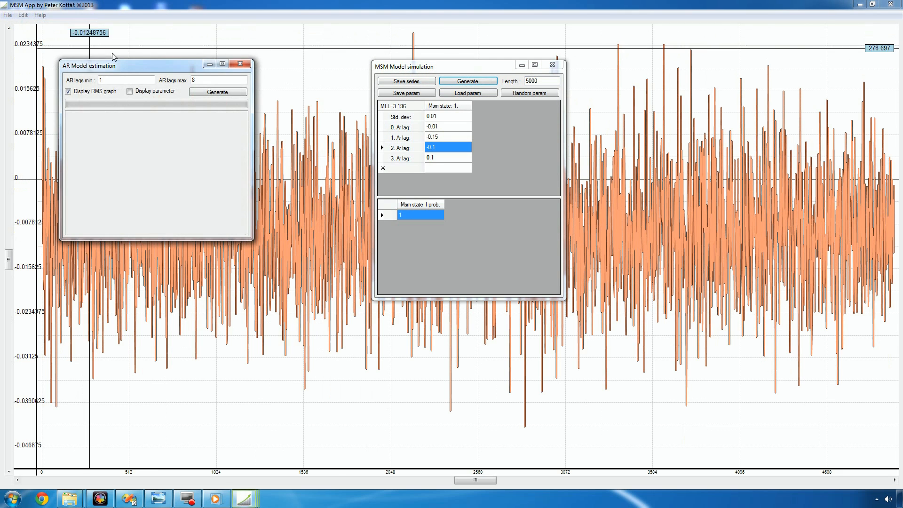
{"action": "left_click_drag", "start_coordinate": [114, 81], "coordinate": [95, 81]}
{"action": "left_click_drag", "start_coordinate": [220, 80], "coordinate": [166, 83]}
{"action": "type", "text": "3"}
{"action": "left_click", "coordinate": [69, 92]}
{"action": "left_click", "coordinate": [130, 91]}
{"action": "left_click", "coordinate": [210, 92]}
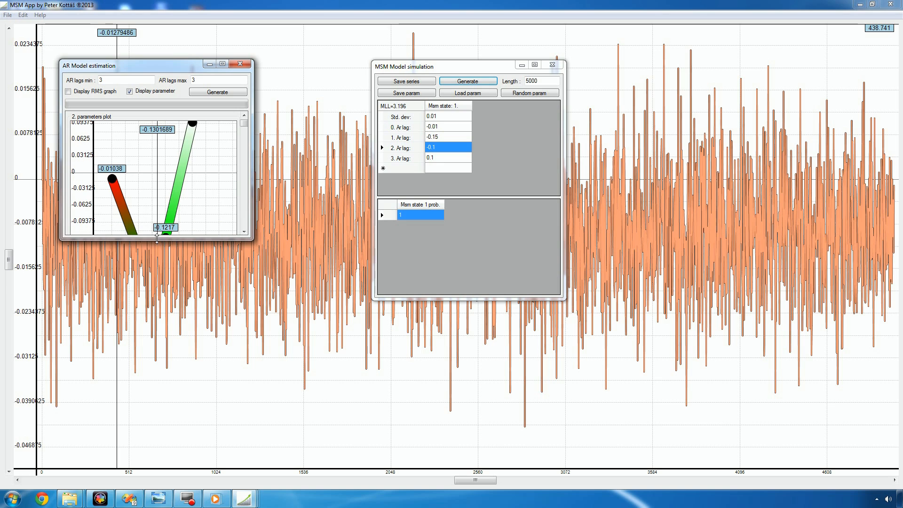
Compare the full AR parameters plot with the simulated lag values, and close the AR estimation and simulation windows.
{"action": "left_click_drag", "start_coordinate": [159, 239], "coordinate": [159, 322]}
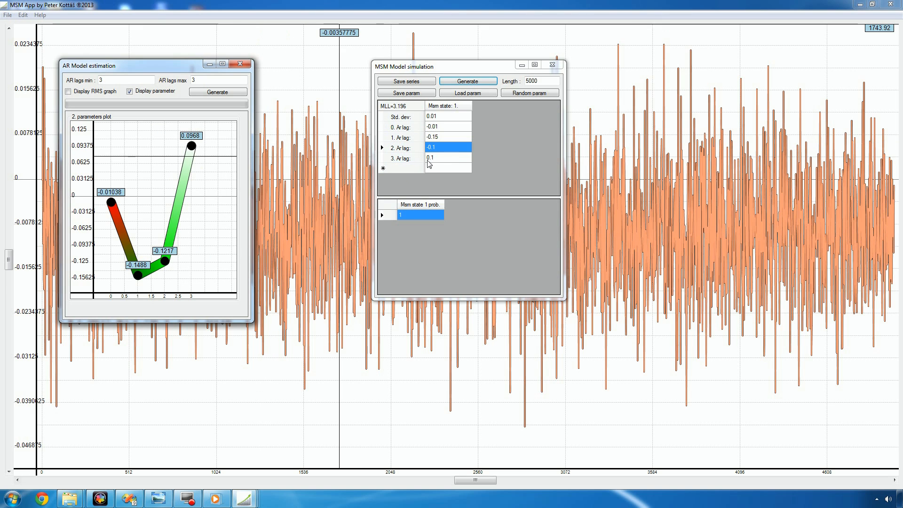
{"action": "left_click_drag", "start_coordinate": [177, 66], "coordinate": [263, 65]}
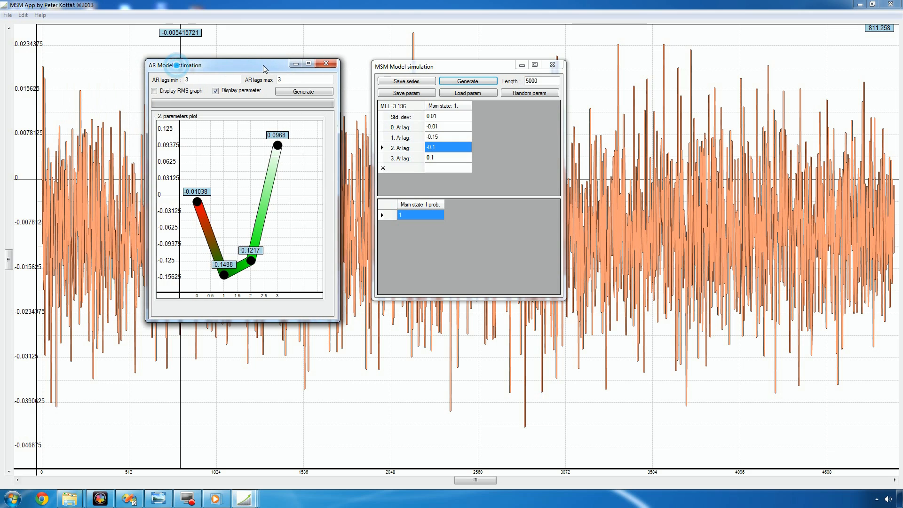
{"action": "left_click", "coordinate": [327, 63]}
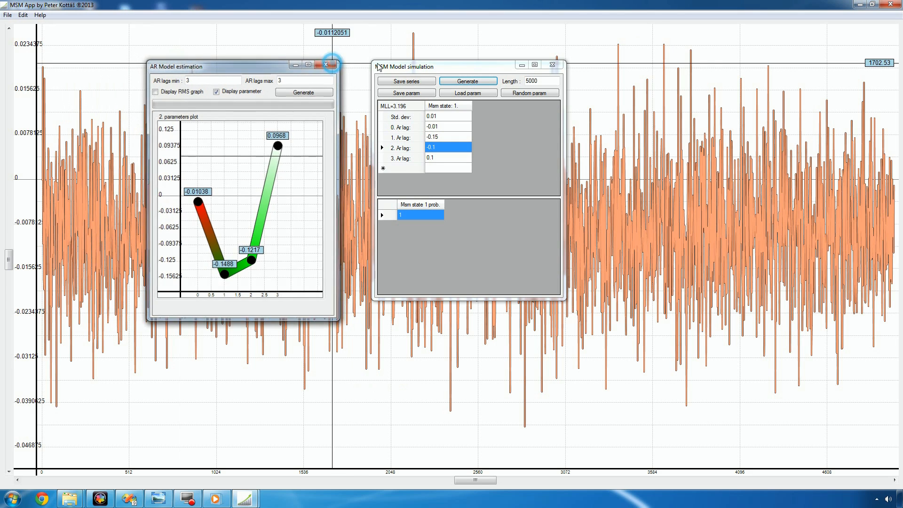
{"action": "left_click", "coordinate": [552, 64]}
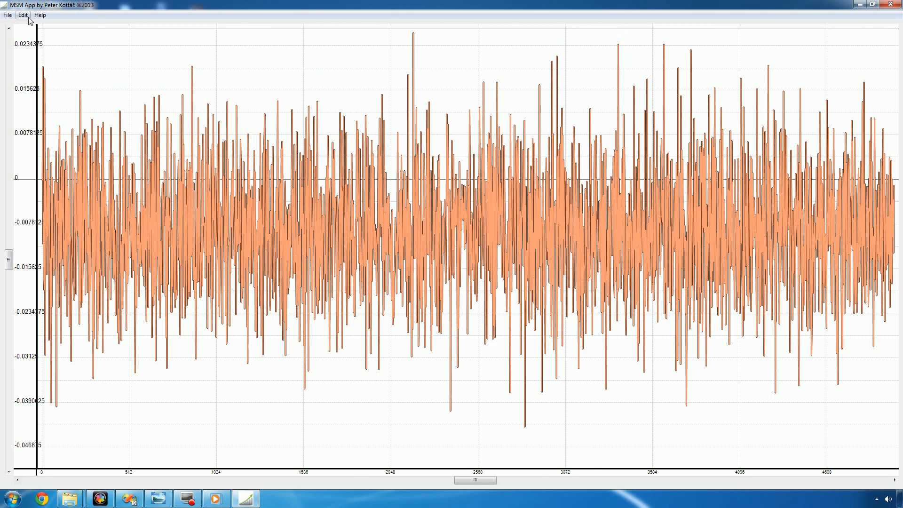
Open a new MSM model simulation with the default two states and generate a series with a length of 2000.
{"action": "left_click", "coordinate": [23, 14]}
{"action": "left_click", "coordinate": [41, 45]}
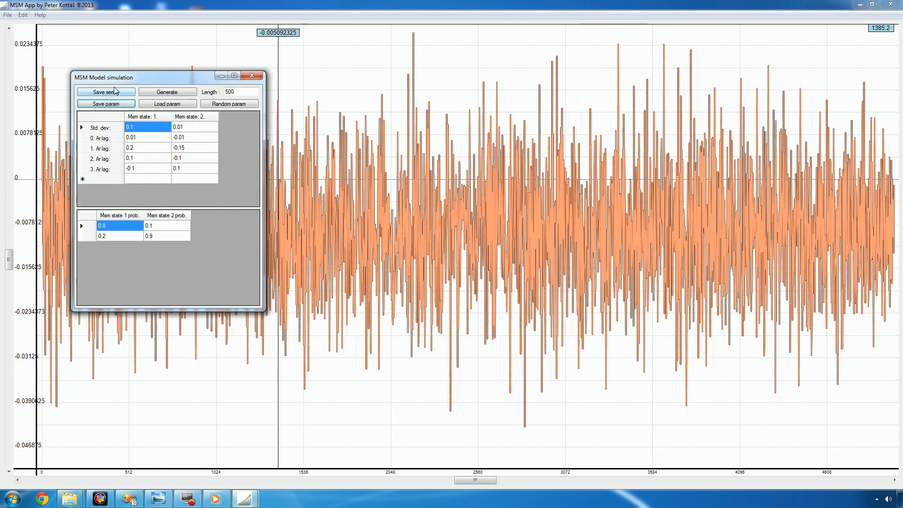
{"action": "left_click_drag", "start_coordinate": [122, 80], "coordinate": [468, 98]}
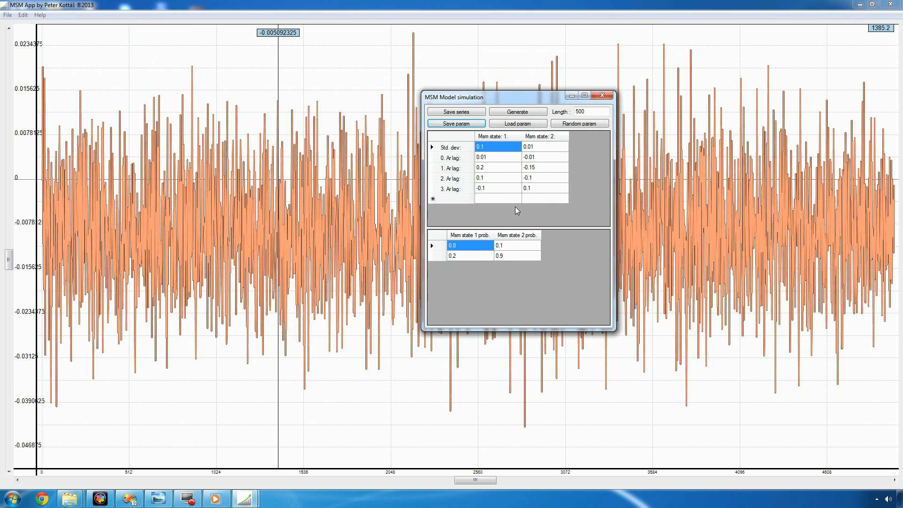
{"action": "double_click", "coordinate": [588, 111]}
{"action": "type", "text": "2000"}
{"action": "left_click", "coordinate": [523, 113]}
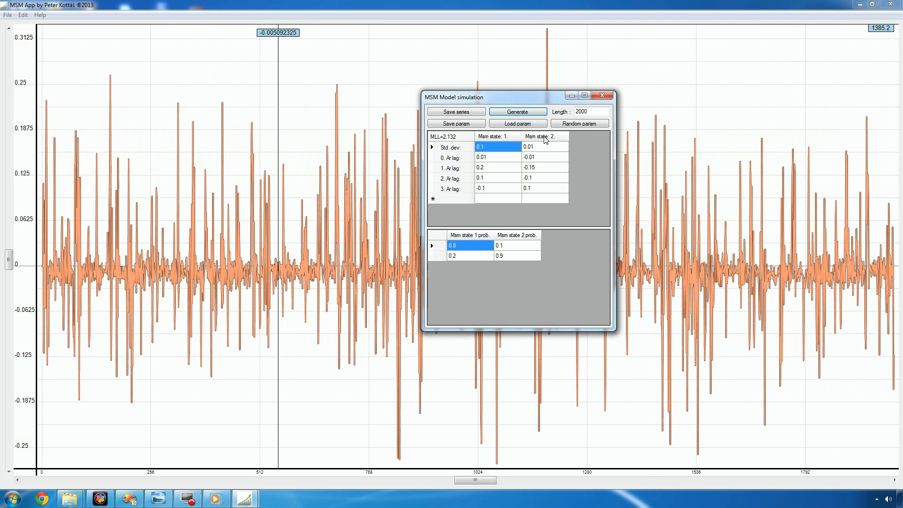
Add and remove a third Msm state, and set the Msm state 1 probabilities to 0.9 and 0.1.
{"action": "left_click", "coordinate": [558, 137]}
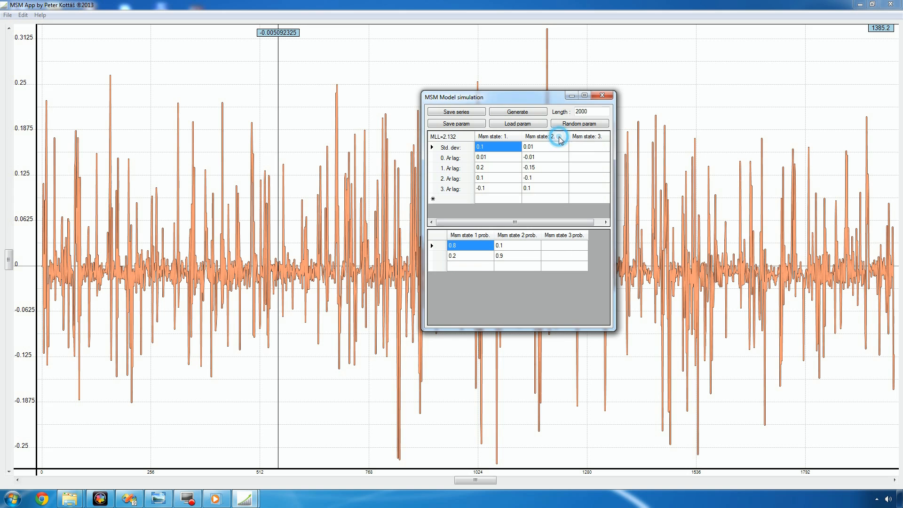
{"action": "right_click", "coordinate": [588, 136]}
{"action": "double_click", "coordinate": [460, 248]}
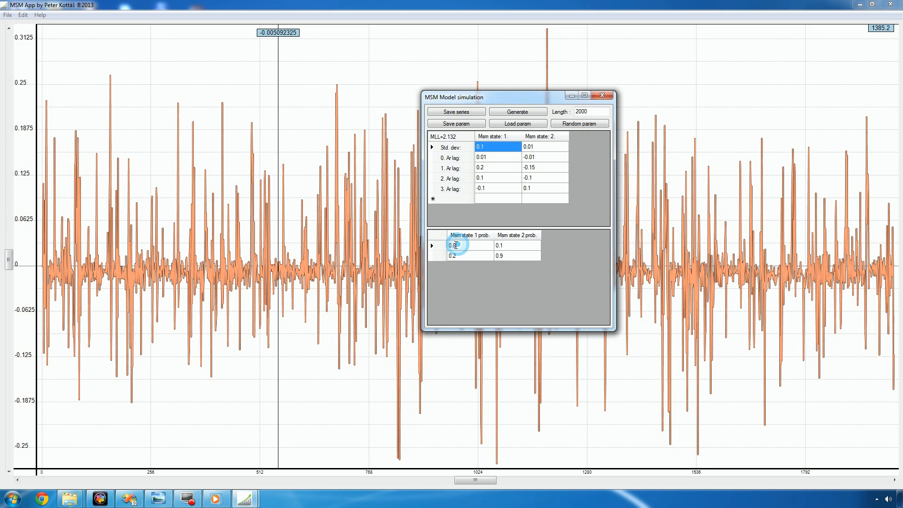
{"action": "left_click", "coordinate": [461, 255]}
{"action": "left_click", "coordinate": [460, 255]}
{"action": "left_click_drag", "start_coordinate": [457, 255], "coordinate": [454, 255]}
{"action": "type", "text": "1"}
{"action": "left_click", "coordinate": [464, 245]}
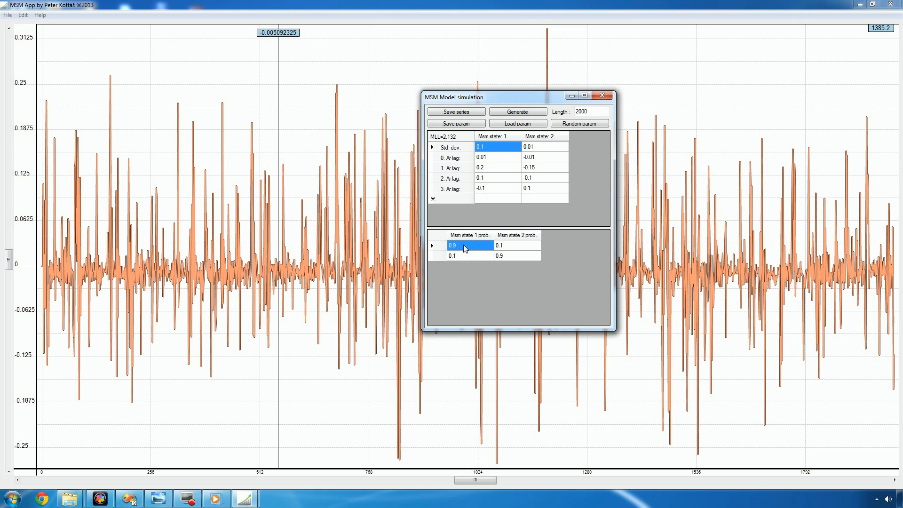
Go through the transition probabilities of both states and regenerate the simulated series.
{"action": "left_click", "coordinate": [464, 245]}
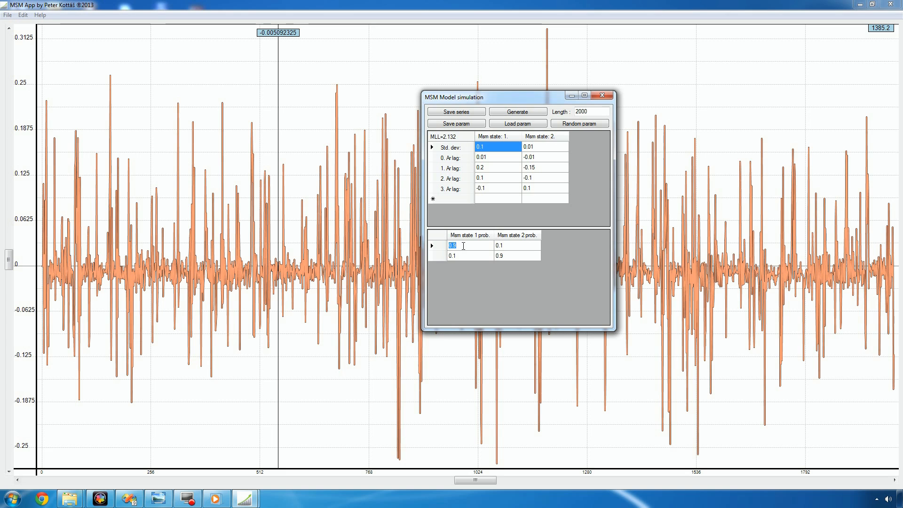
{"action": "left_click", "coordinate": [463, 246]}
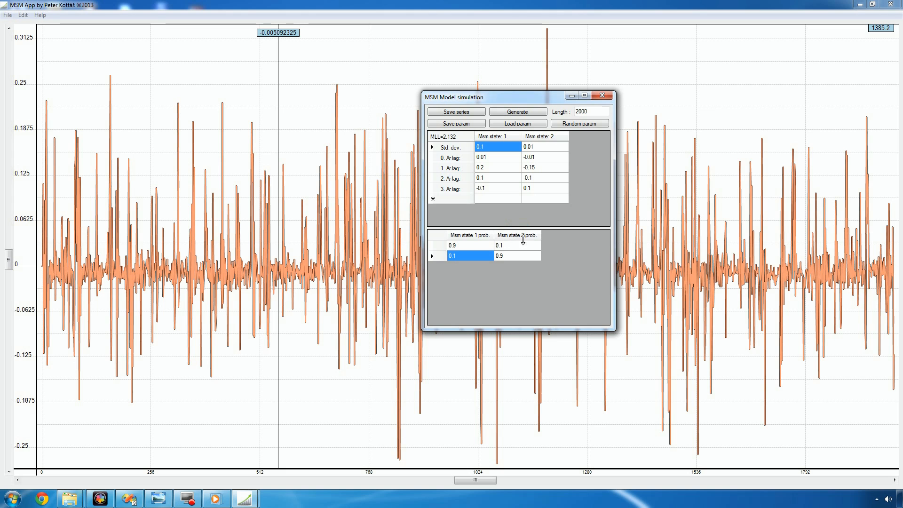
{"action": "left_click", "coordinate": [512, 251]}
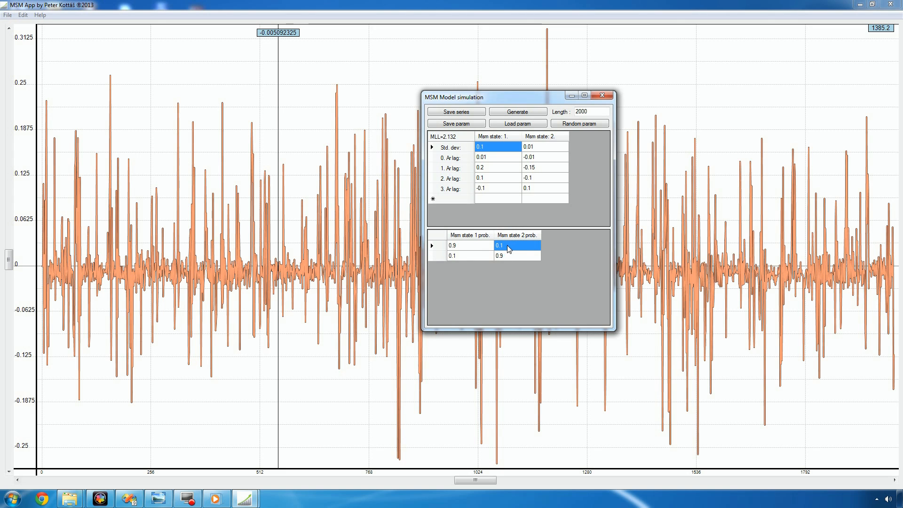
{"action": "left_click", "coordinate": [508, 258]}
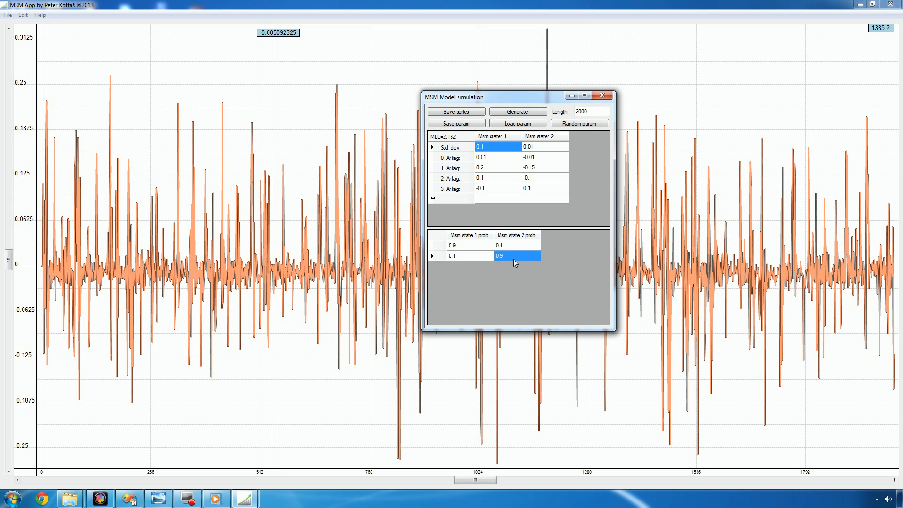
{"action": "left_click", "coordinate": [507, 115]}
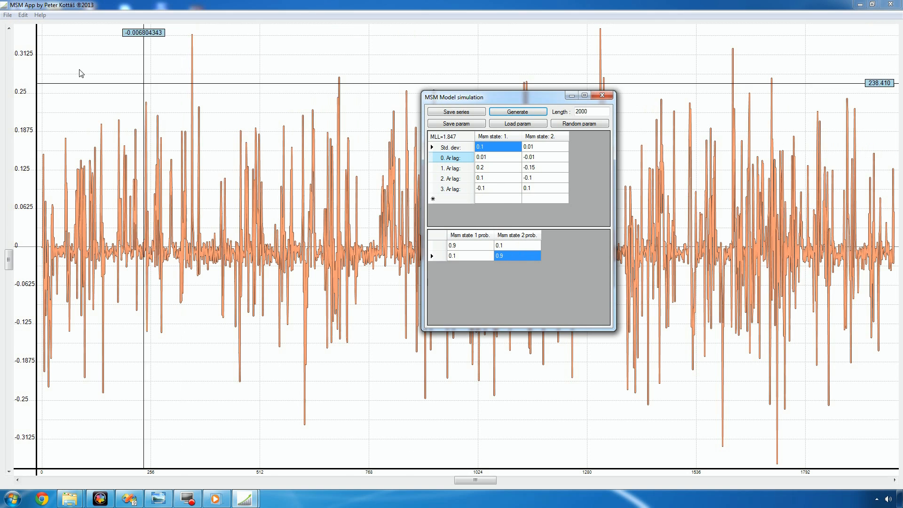
Open the MSM estimation window beside the simulation and generate estimates with 2 states, 3 AR lags and a 0.01 convergence criterion.
{"action": "left_click", "coordinate": [24, 15]}
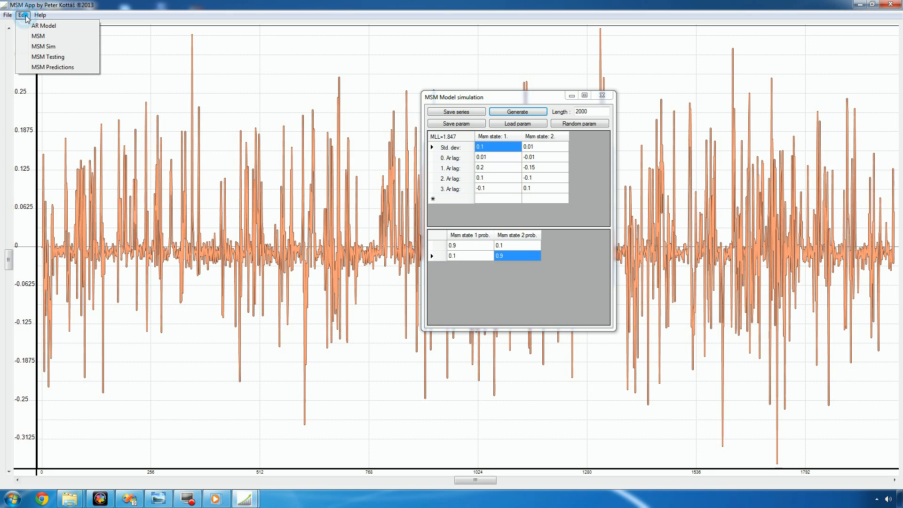
{"action": "left_click", "coordinate": [38, 37]}
{"action": "left_click_drag", "start_coordinate": [96, 16], "coordinate": [290, 100]}
{"action": "double_click", "coordinate": [237, 111]}
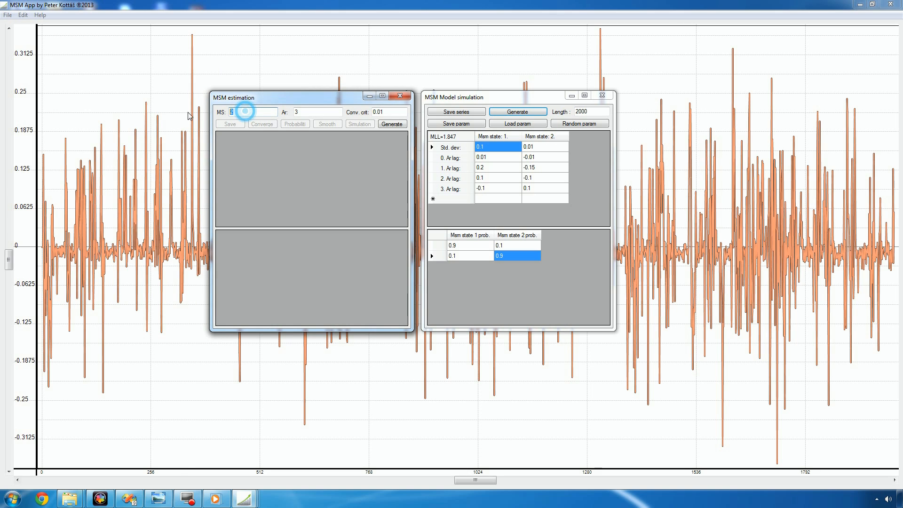
{"action": "double_click", "coordinate": [305, 114]}
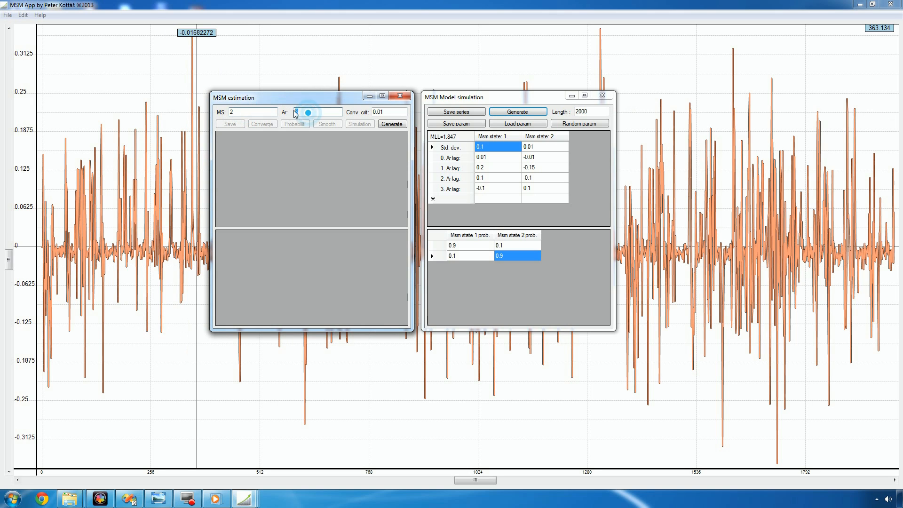
{"action": "left_click", "coordinate": [392, 125]}
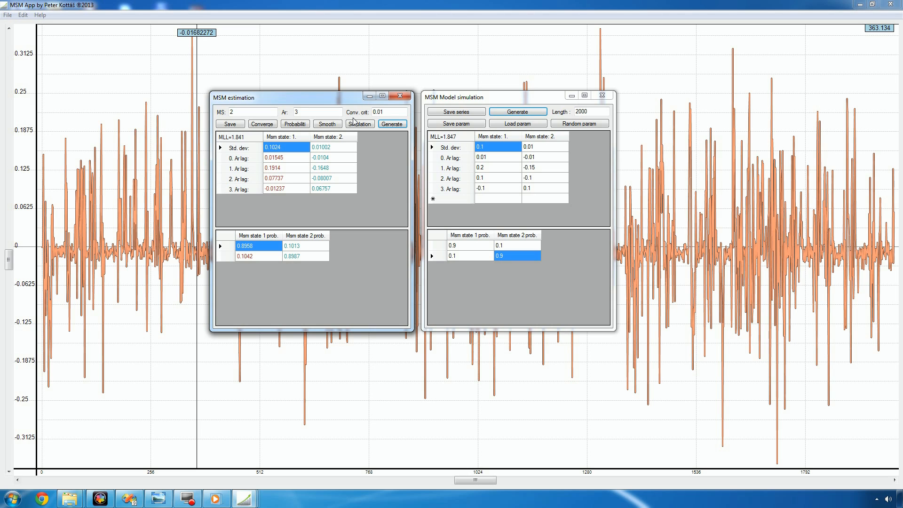
Set the convergence criterion to 0.005 and regenerate the MSM estimates.
{"action": "left_click_drag", "start_coordinate": [381, 113], "coordinate": [400, 115]}
{"action": "type", "text": "05"}
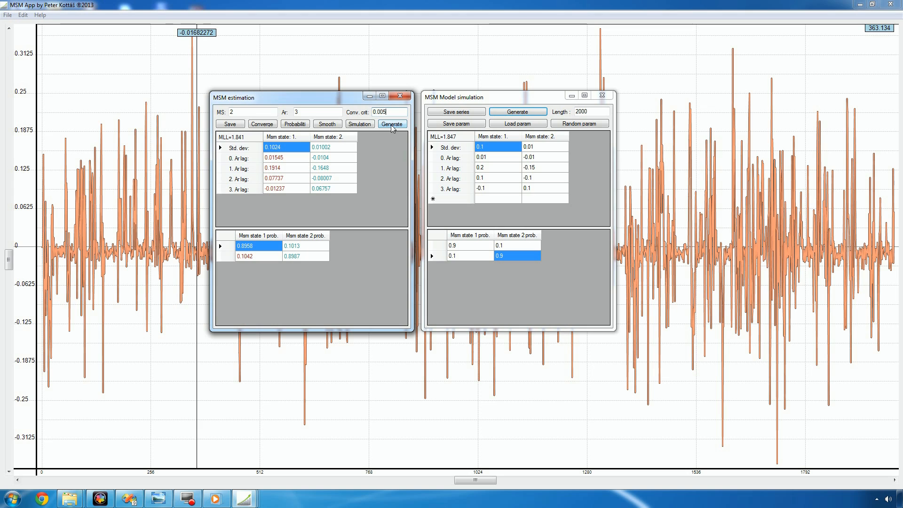
{"action": "left_click", "coordinate": [392, 126]}
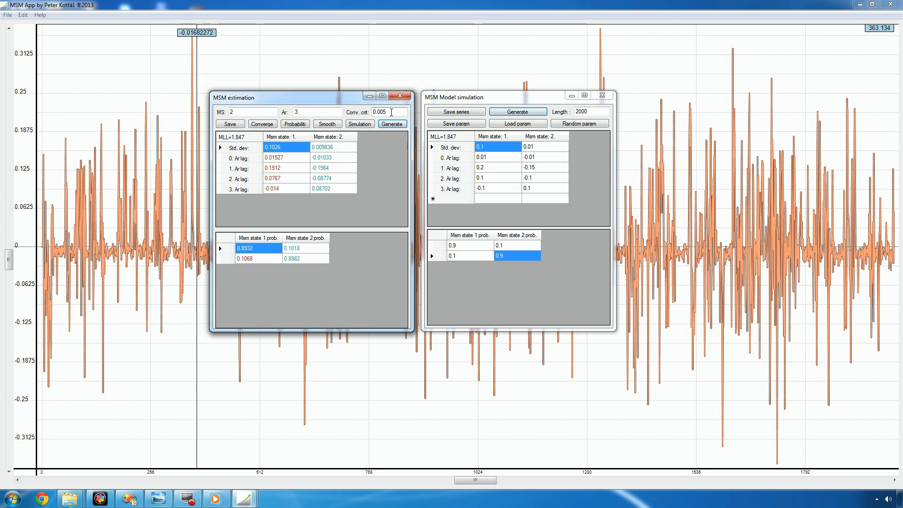
Open and cancel saving the estimated parameters, and view the COBYLA convergence plot before closing it.
{"action": "left_click", "coordinate": [232, 125]}
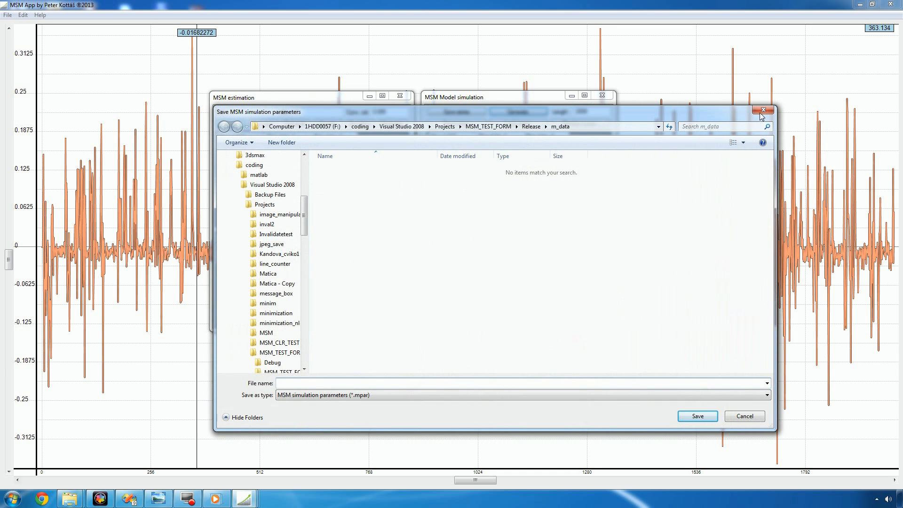
{"action": "left_click", "coordinate": [762, 114]}
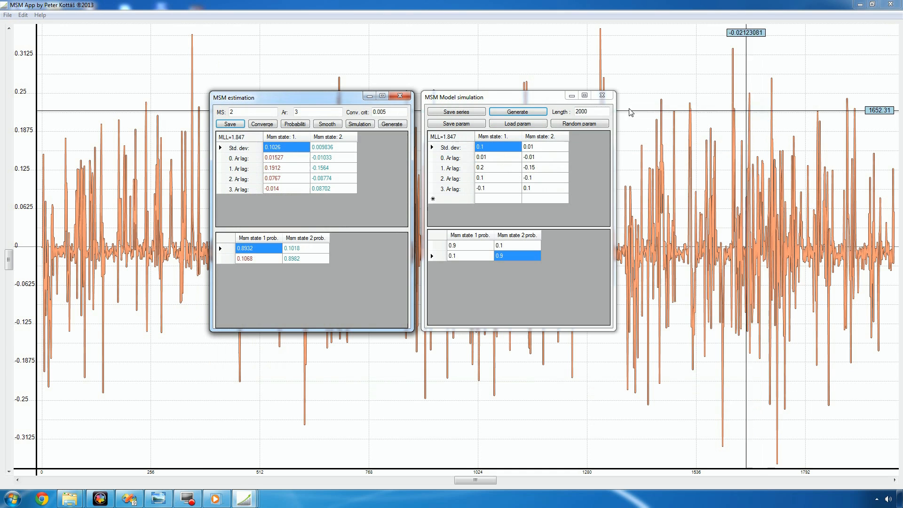
{"action": "left_click", "coordinate": [255, 125]}
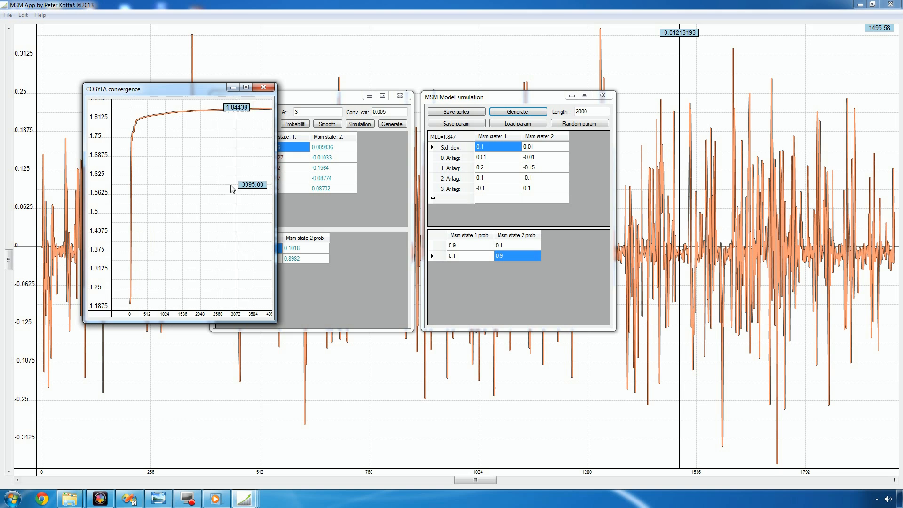
{"action": "left_click", "coordinate": [264, 88]}
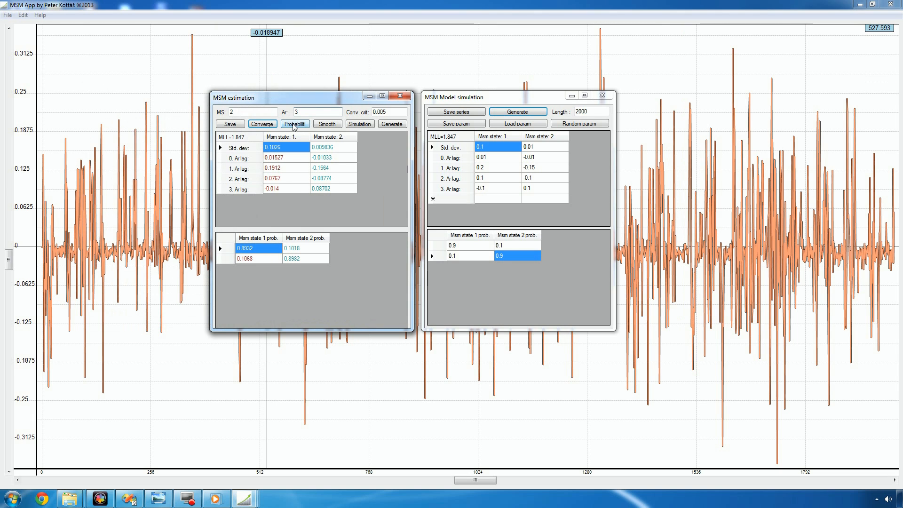
Examine the filtered probabilities of both states in a widened plot, inspect the early part of the series closely, and close the plot.
{"action": "left_click", "coordinate": [293, 124]}
{"action": "left_click_drag", "start_coordinate": [290, 195], "coordinate": [806, 194]}
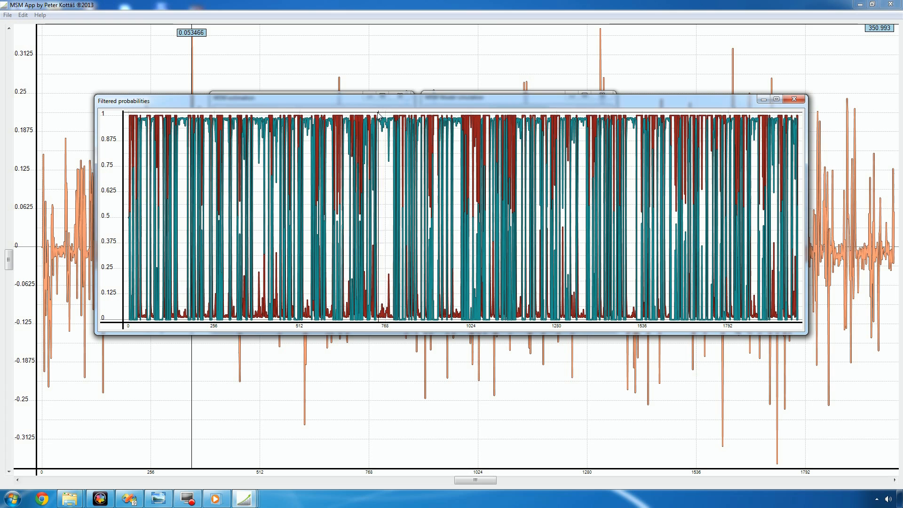
{"action": "scroll", "coordinate": [176, 123], "scroll_direction": "up", "scroll_amount": 2}
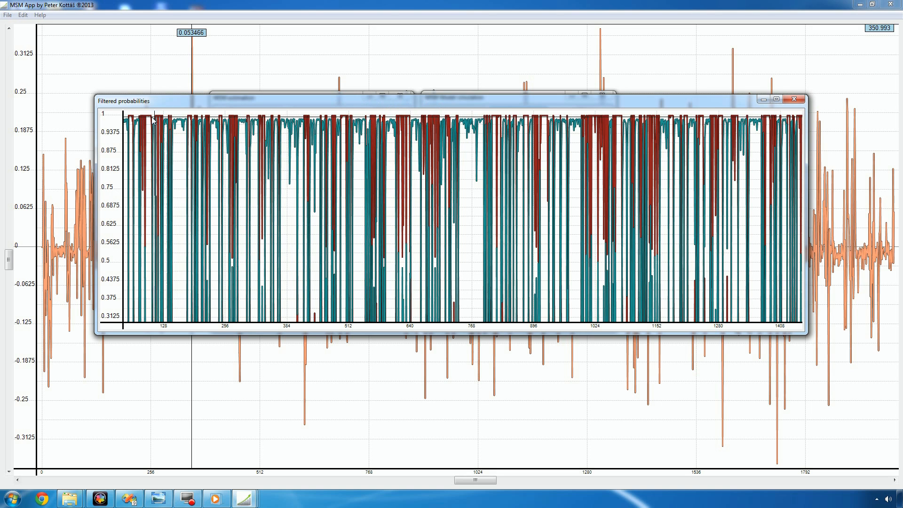
{"action": "left_click_drag", "start_coordinate": [148, 118], "coordinate": [225, 120]}
{"action": "scroll", "coordinate": [224, 124], "scroll_direction": "up", "scroll_amount": 2}
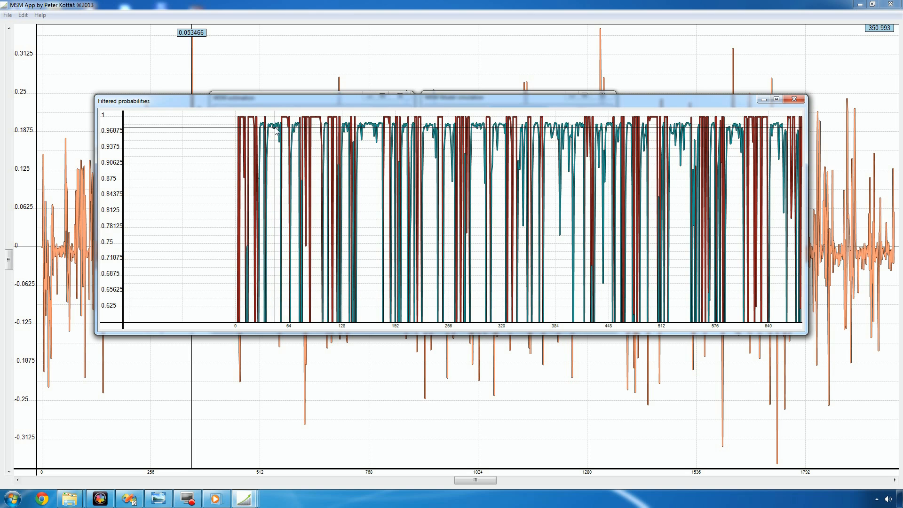
{"action": "scroll", "coordinate": [256, 138], "scroll_direction": "down", "scroll_amount": 2}
{"action": "scroll", "coordinate": [254, 139], "scroll_direction": "down", "scroll_amount": 2}
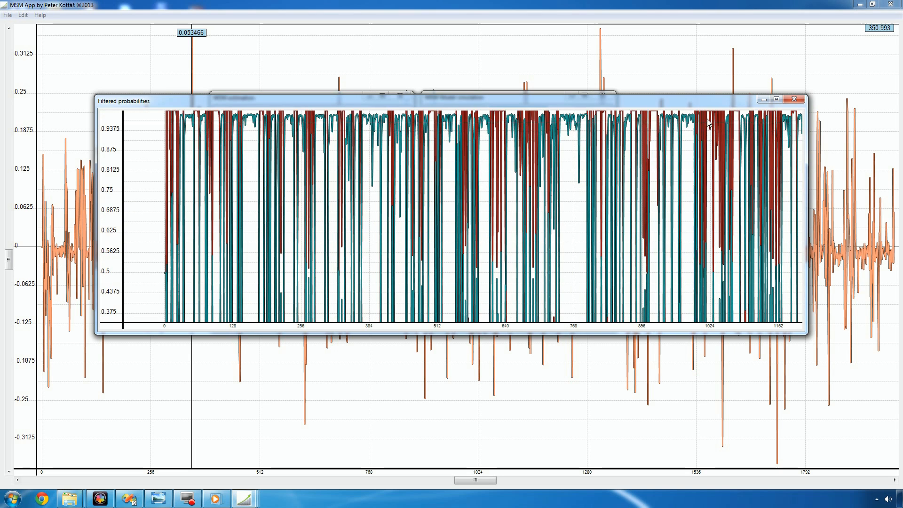
{"action": "left_click", "coordinate": [794, 99]}
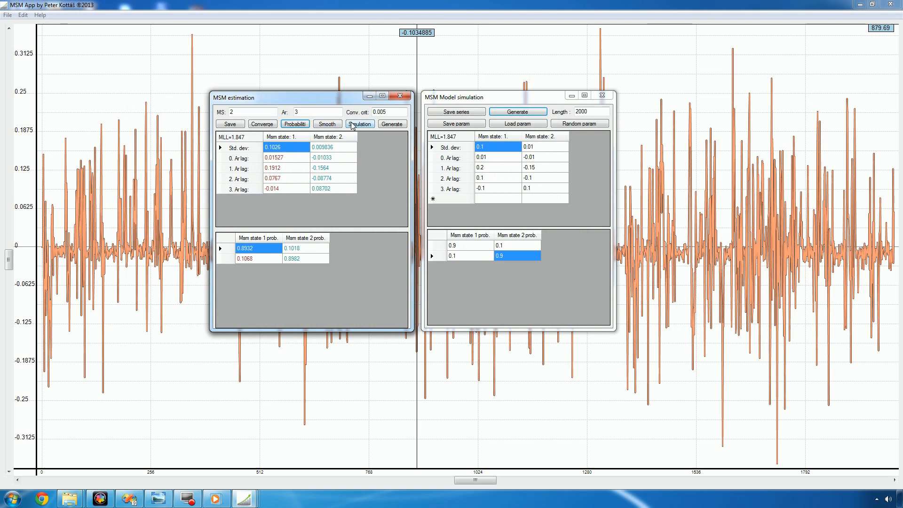
Plot the original against the simulated data from the estimated model, inspect it in a widened window, and close the plot.
{"action": "left_click", "coordinate": [367, 123]}
{"action": "left_click_drag", "start_coordinate": [311, 242], "coordinate": [805, 231]}
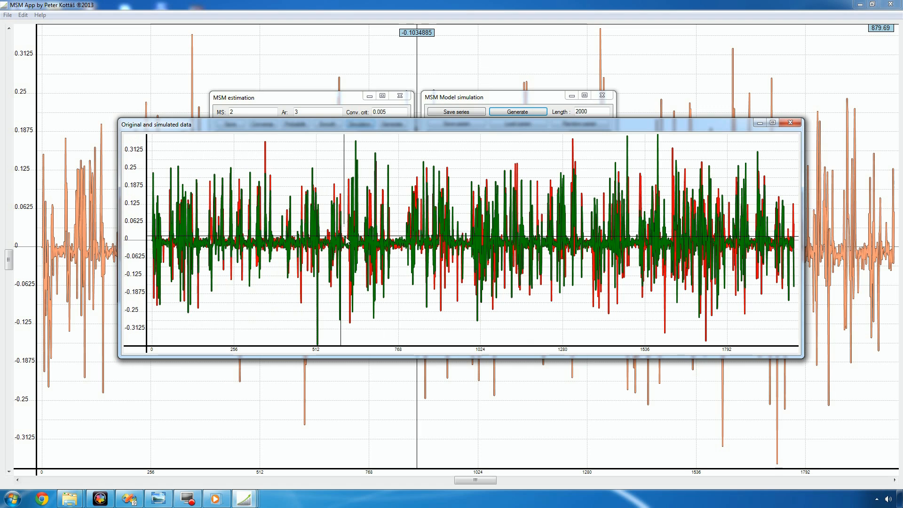
{"action": "scroll", "coordinate": [320, 243], "scroll_direction": "up", "scroll_amount": 4}
{"action": "scroll", "coordinate": [265, 244], "scroll_direction": "down", "scroll_amount": 4}
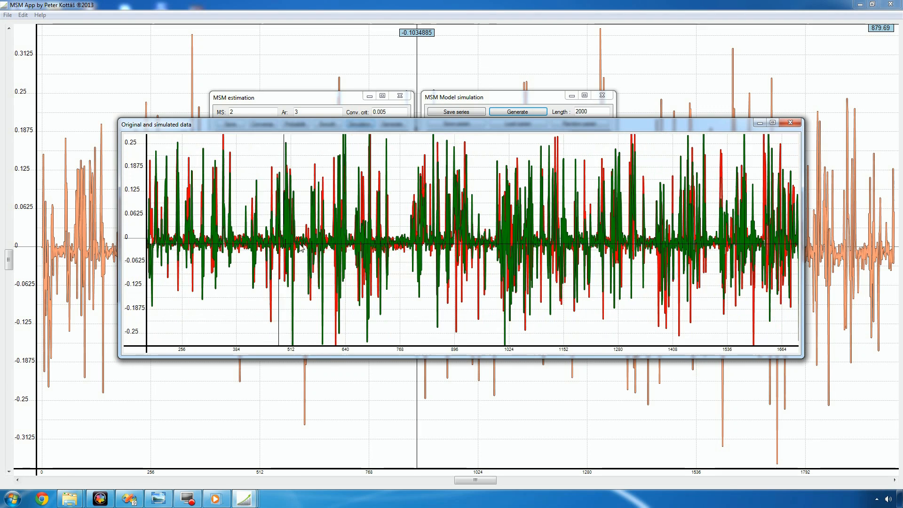
{"action": "left_click", "coordinate": [791, 123]}
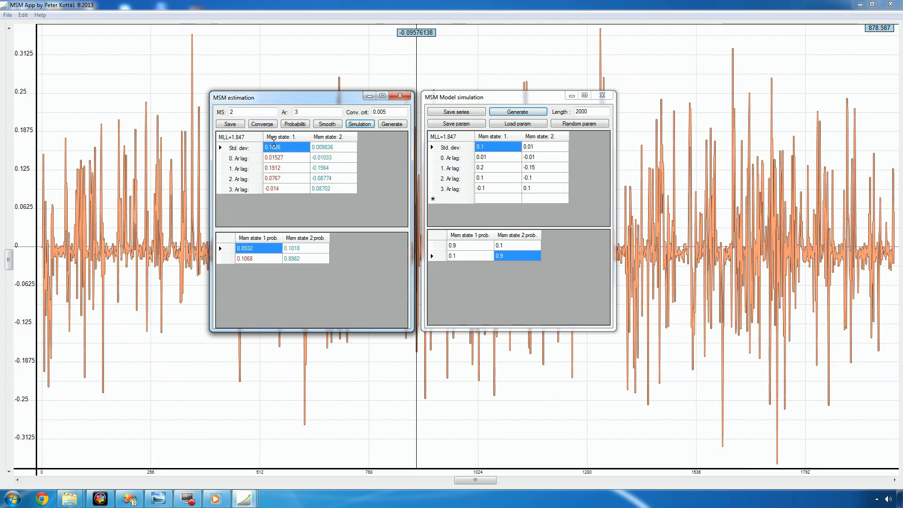
Compare the estimated state 1 standard deviation and lags 0 to 2 with the corresponding simulation parameters.
{"action": "left_click", "coordinate": [288, 149]}
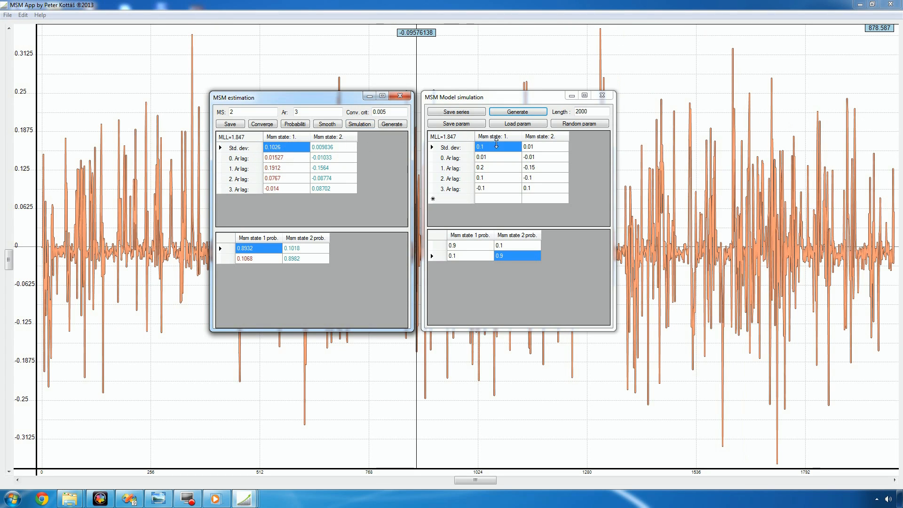
{"action": "left_click", "coordinate": [496, 147]}
{"action": "left_click", "coordinate": [290, 158]}
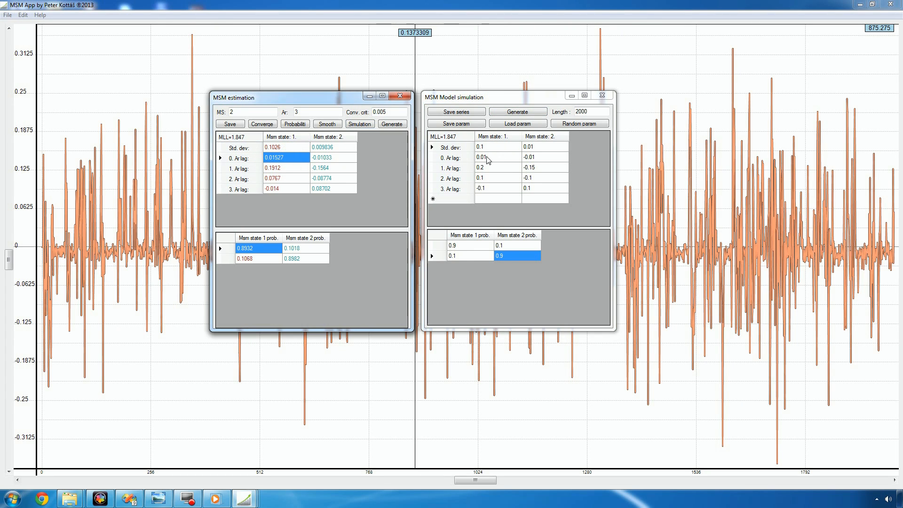
{"action": "left_click", "coordinate": [486, 158]}
{"action": "left_click", "coordinate": [275, 168]}
{"action": "left_click", "coordinate": [502, 168]}
{"action": "left_click", "coordinate": [292, 178]}
{"action": "left_click", "coordinate": [517, 182]}
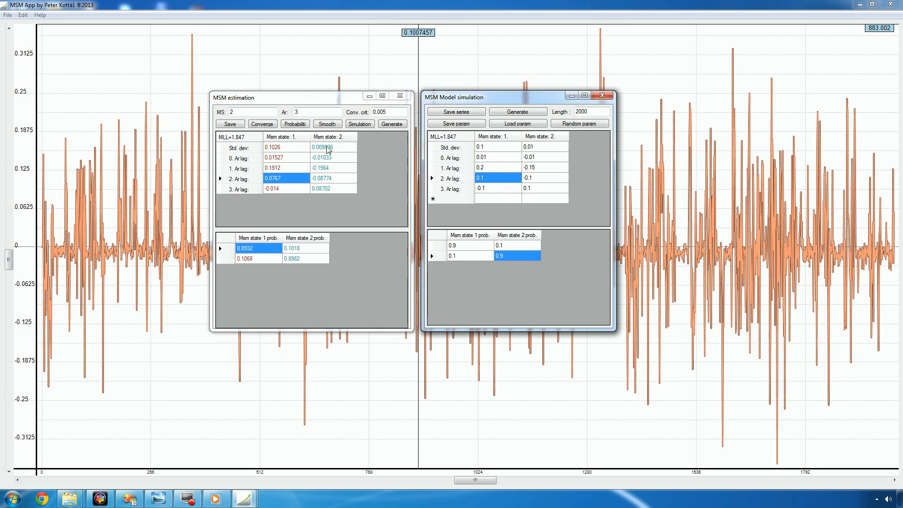
Compare the estimated state 2 standard deviation, transition probabilities and first AR lag with the simulation's values.
{"action": "left_click", "coordinate": [329, 147]}
{"action": "left_click", "coordinate": [541, 147]}
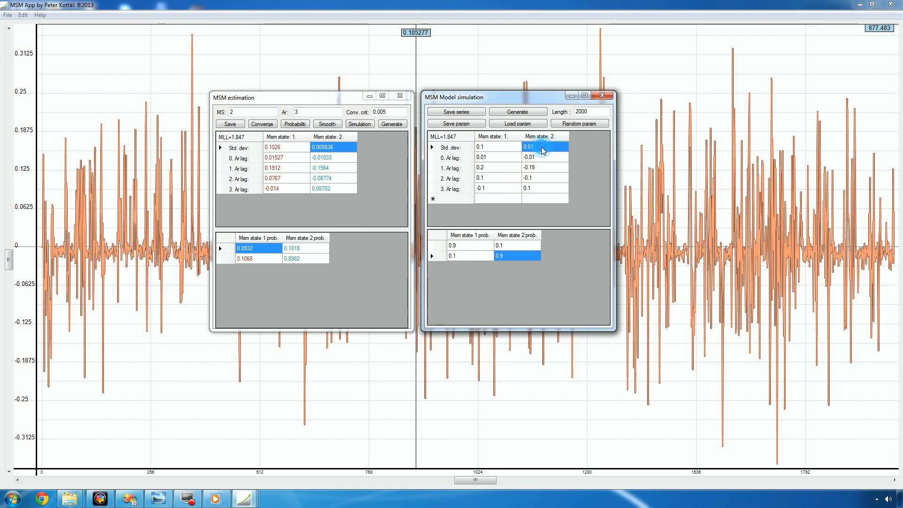
{"action": "left_click", "coordinate": [255, 250]}
{"action": "left_click", "coordinate": [486, 245]}
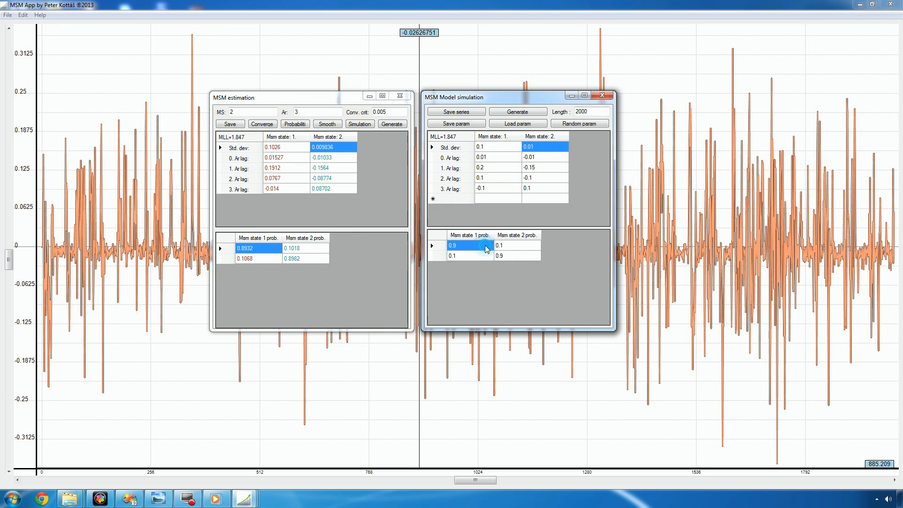
{"action": "left_click", "coordinate": [293, 258]}
{"action": "left_click", "coordinate": [518, 256]}
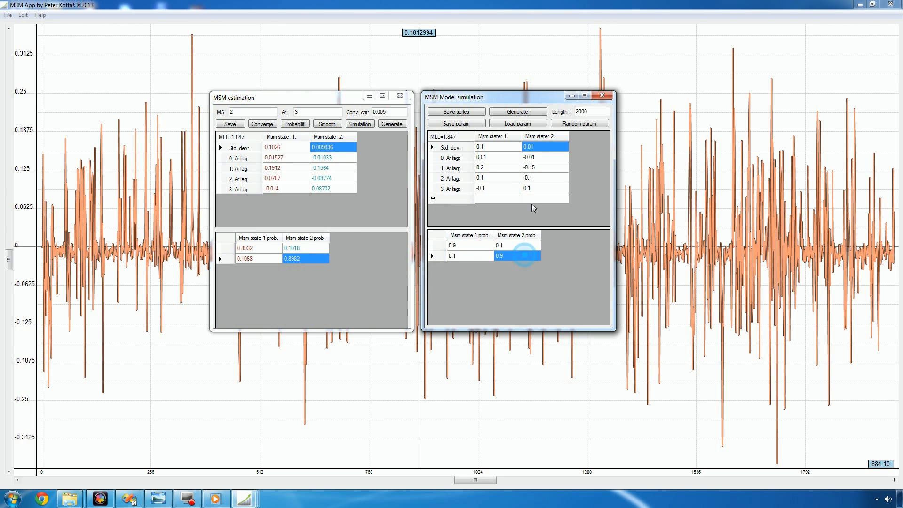
{"action": "left_click", "coordinate": [334, 169]}
{"action": "left_click", "coordinate": [539, 168]}
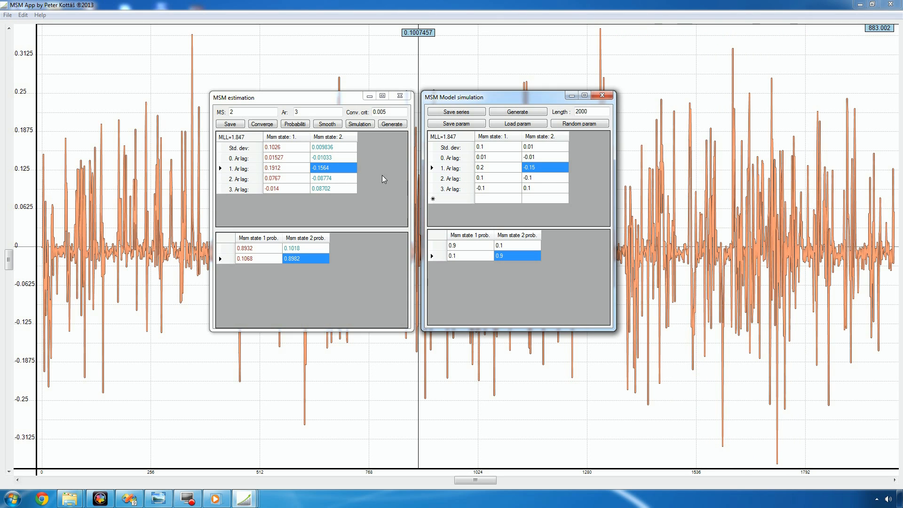
Review the simulation length and the estimation's state and AR lag counts, and close both the estimation and simulation windows.
{"action": "left_click_drag", "start_coordinate": [596, 112], "coordinate": [564, 112]}
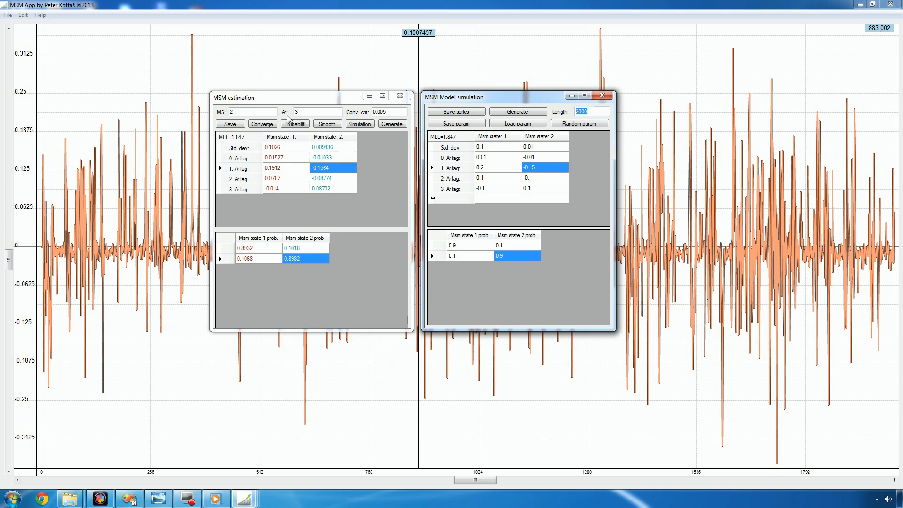
{"action": "left_click", "coordinate": [236, 113]}
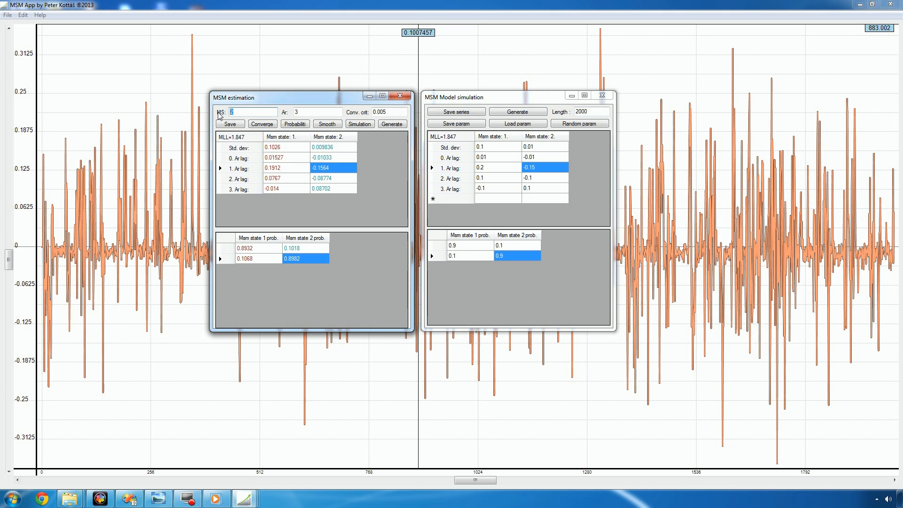
{"action": "left_click", "coordinate": [312, 112]}
{"action": "double_click", "coordinate": [298, 112]}
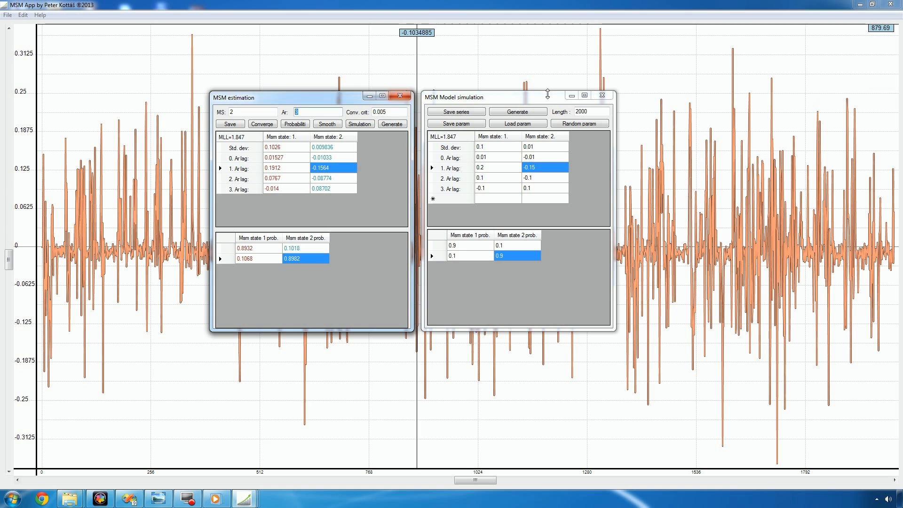
{"action": "left_click", "coordinate": [400, 95]}
{"action": "left_click", "coordinate": [602, 96]}
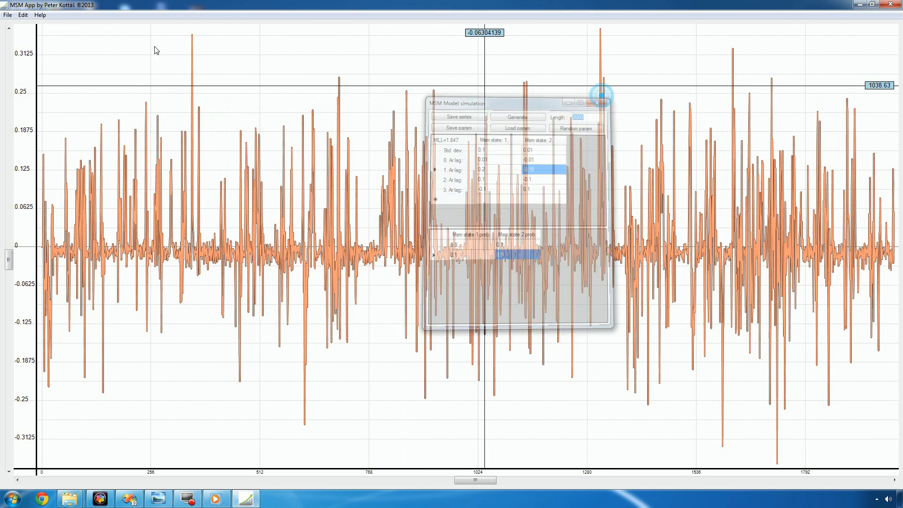
Open the MSM model tests and run the Bayesian information criterion for 2 to 3 regimes and 2 to 4 AR lags, stopping the calculation.
{"action": "left_click", "coordinate": [23, 15]}
{"action": "left_click", "coordinate": [50, 57]}
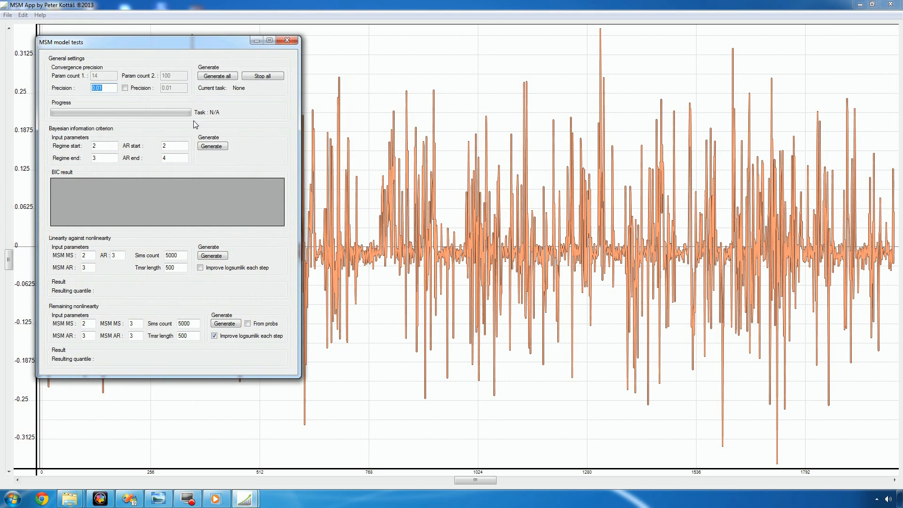
{"action": "left_click", "coordinate": [211, 147]}
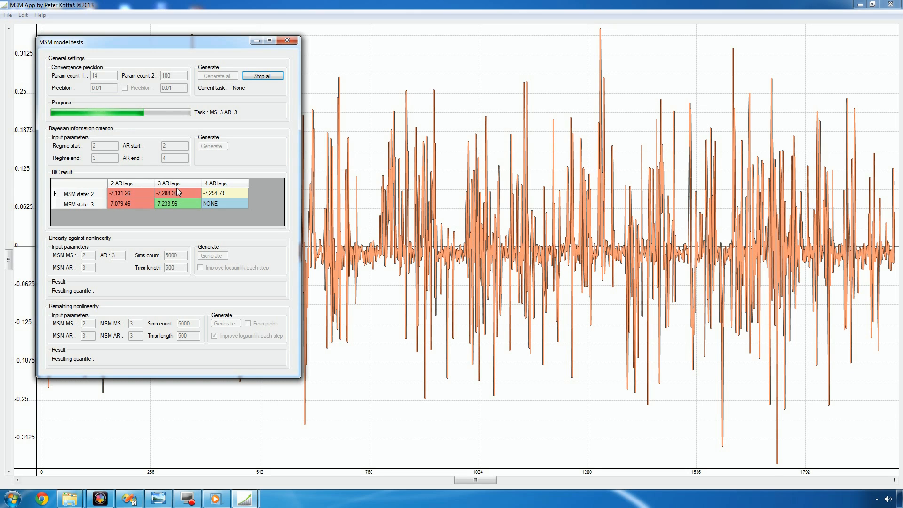
{"action": "left_click", "coordinate": [216, 195]}
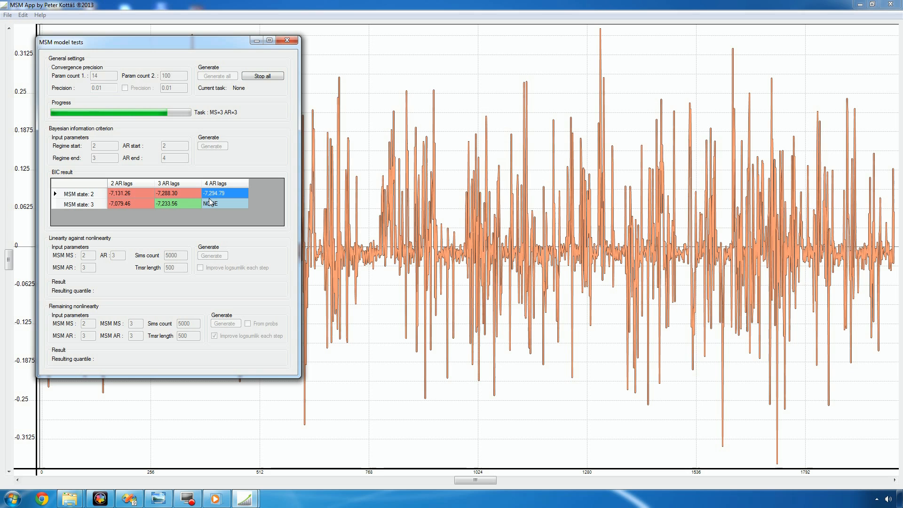
{"action": "left_click", "coordinate": [185, 203]}
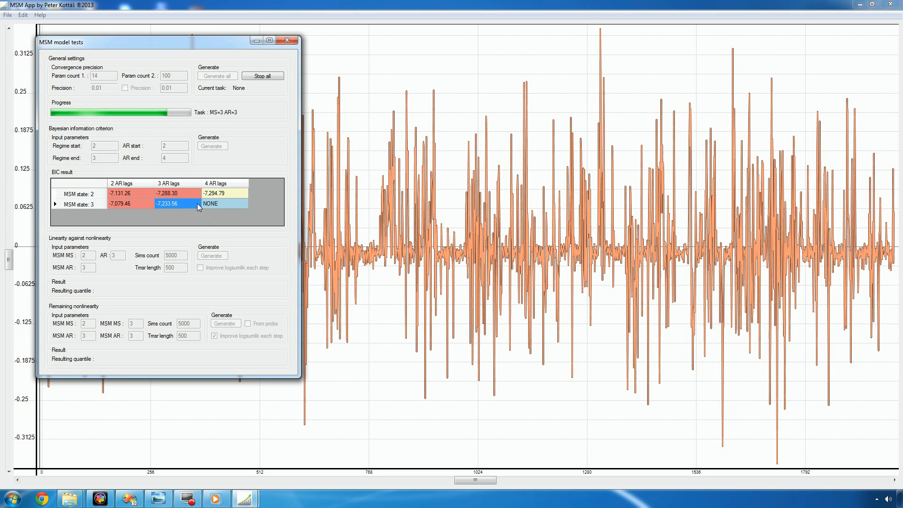
{"action": "left_click", "coordinate": [258, 77]}
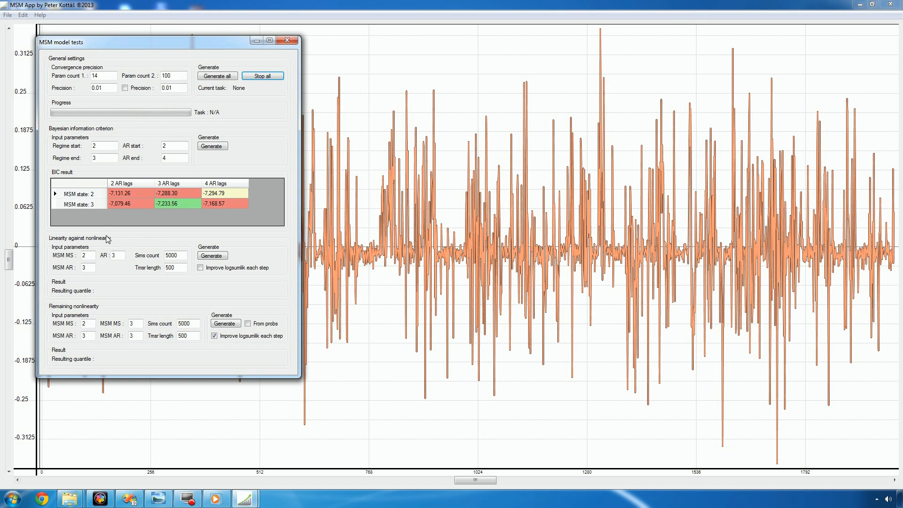
Run the linearity test and the remaining nonlinearity test with 5000 simulations each, stop the latter early, and close the model tests.
{"action": "left_click", "coordinate": [208, 257]}
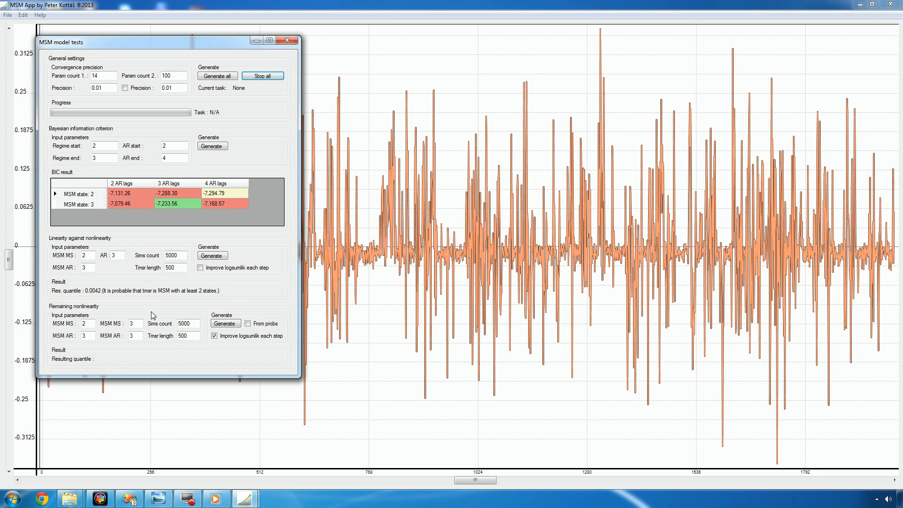
{"action": "left_click", "coordinate": [224, 323]}
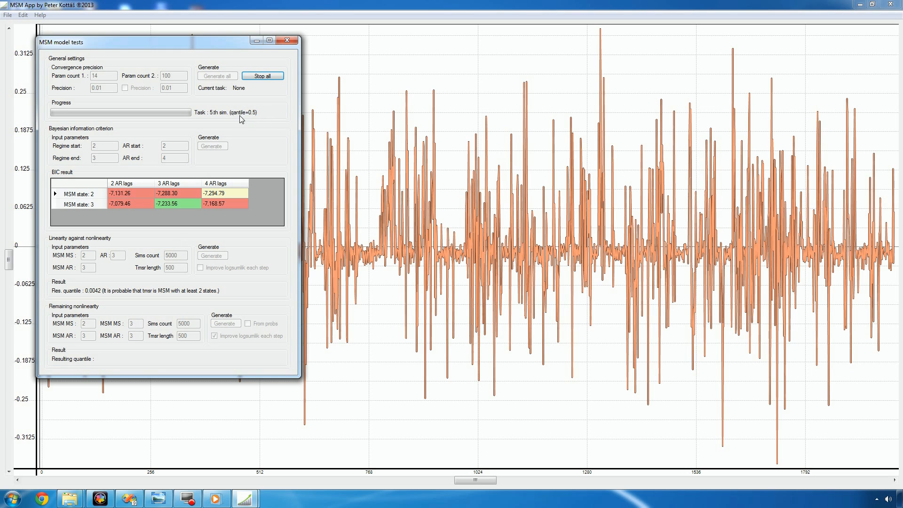
{"action": "left_click", "coordinate": [262, 77]}
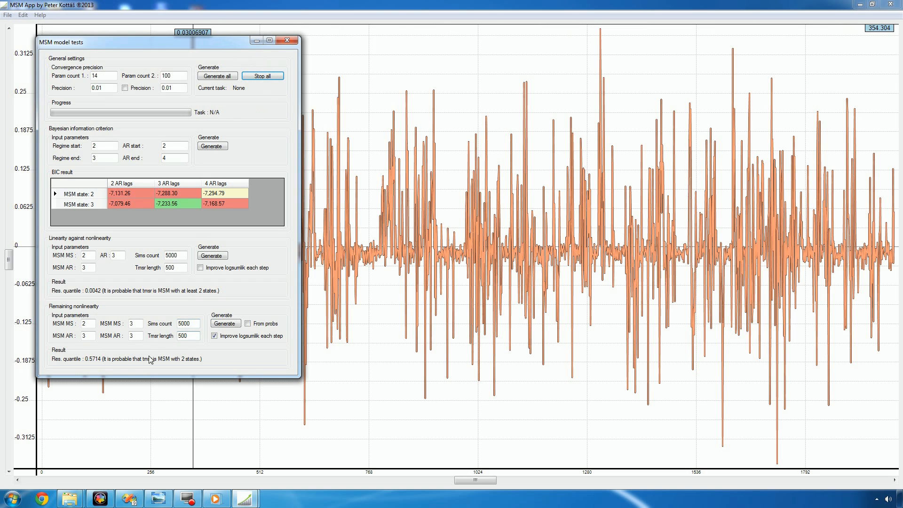
{"action": "left_click", "coordinate": [287, 40]}
Open MSM predictions and generate naive model predictions with 2 regimes, 3 AR lags and 0.01 numerical precision.
{"action": "left_click", "coordinate": [23, 15]}
{"action": "left_click", "coordinate": [51, 68]}
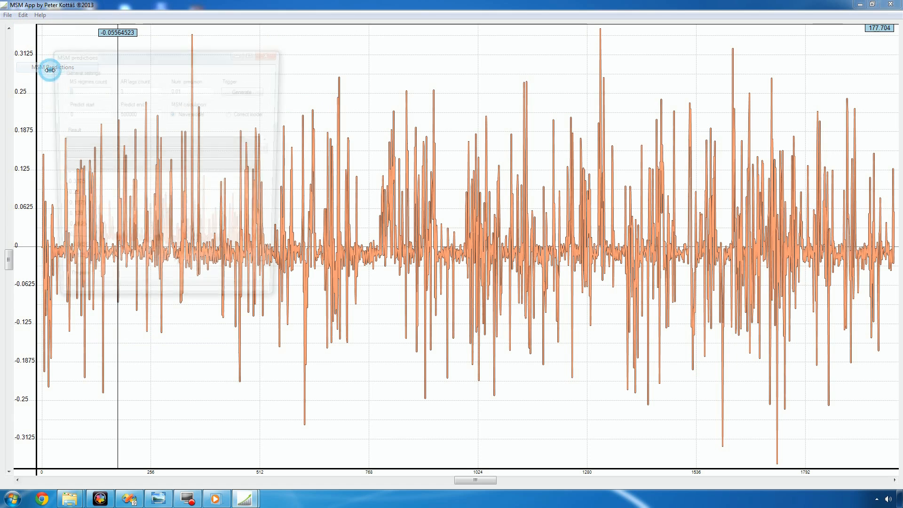
{"action": "left_click", "coordinate": [245, 90]}
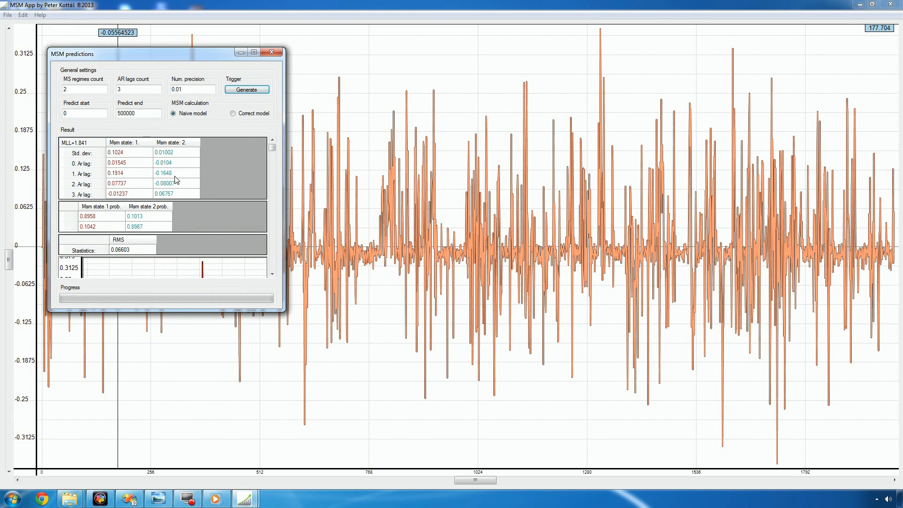
Examine the prediction's RMS statistic, transition probabilities and comparison plot, and close the predictions window.
{"action": "left_click_drag", "start_coordinate": [272, 147], "coordinate": [265, 224]}
{"action": "left_click", "coordinate": [134, 169]}
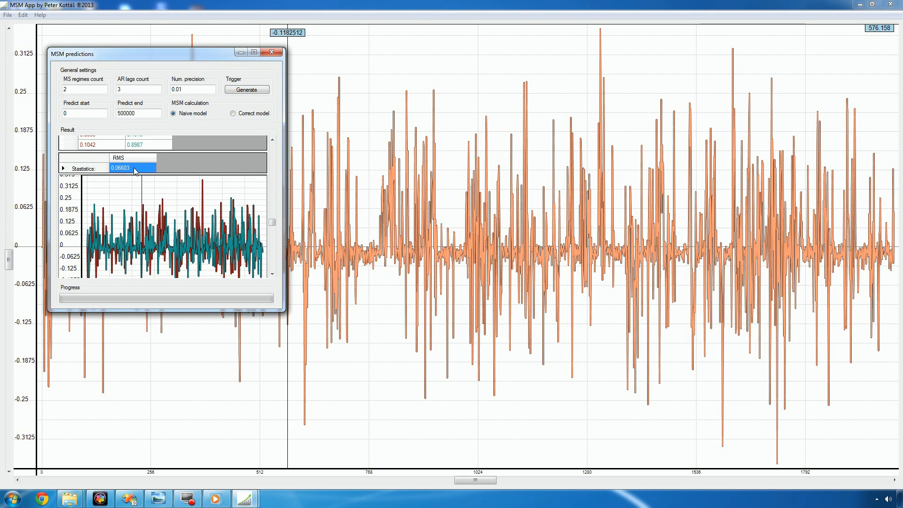
{"action": "left_click_drag", "start_coordinate": [271, 222], "coordinate": [270, 194]}
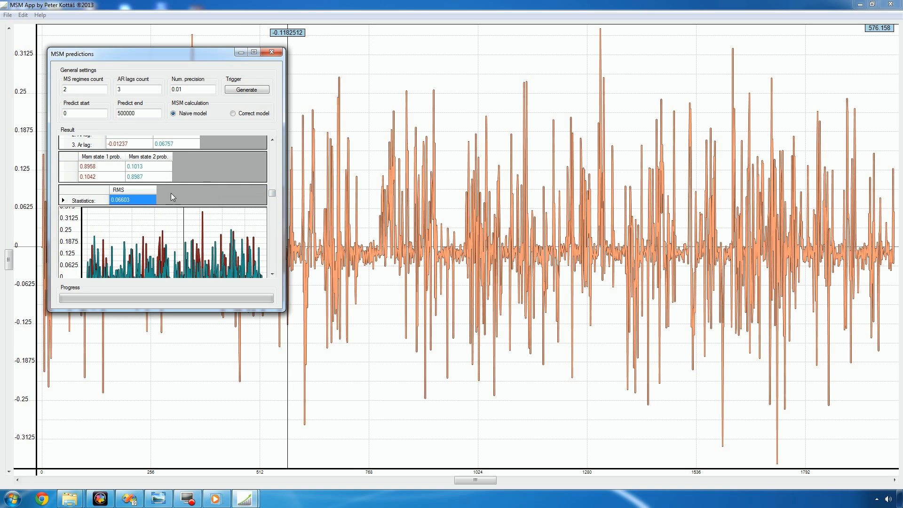
{"action": "left_click", "coordinate": [271, 52]}
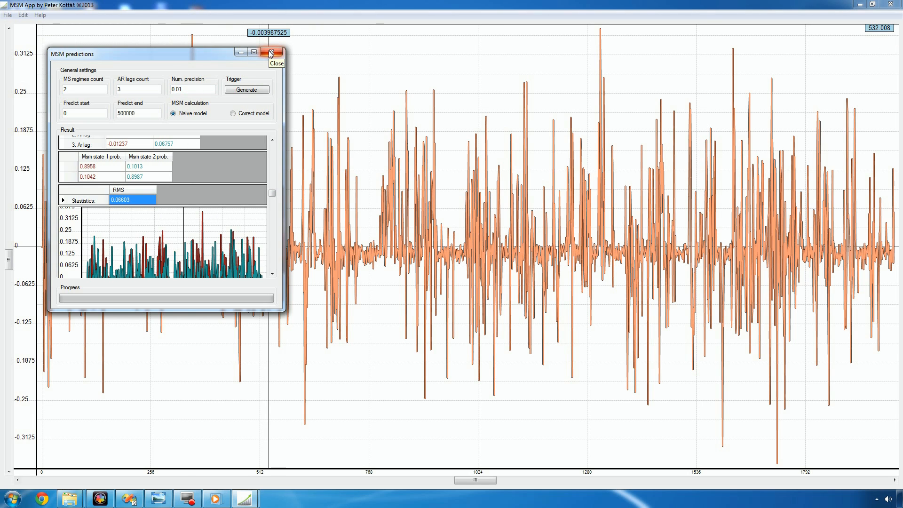
{"action": "left_click", "coordinate": [271, 52]}
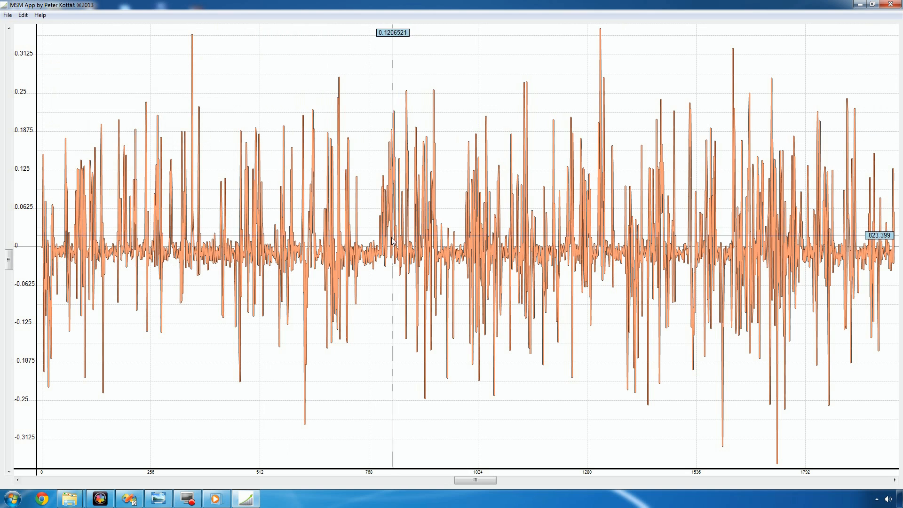
{"action": "scroll", "coordinate": [389, 253], "scroll_direction": "down", "scroll_amount": 3}
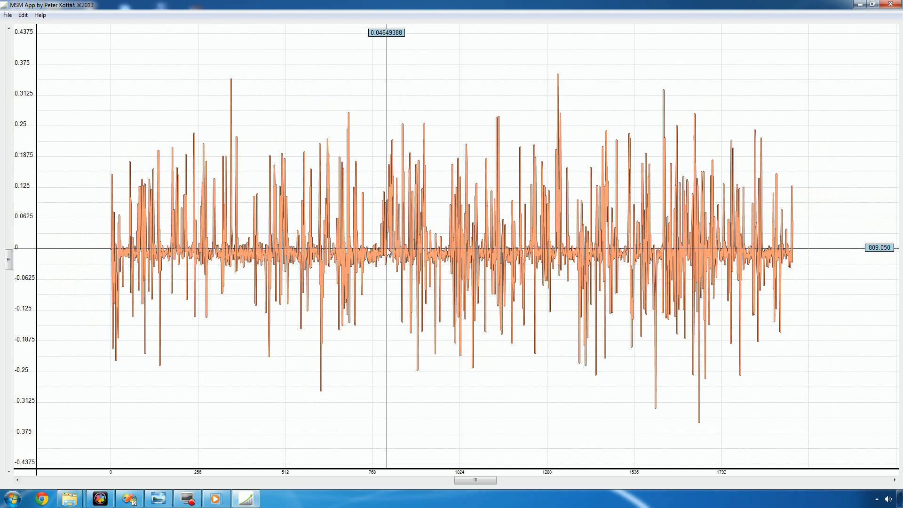
{"action": "scroll", "coordinate": [279, 256], "scroll_direction": "up", "scroll_amount": 1}
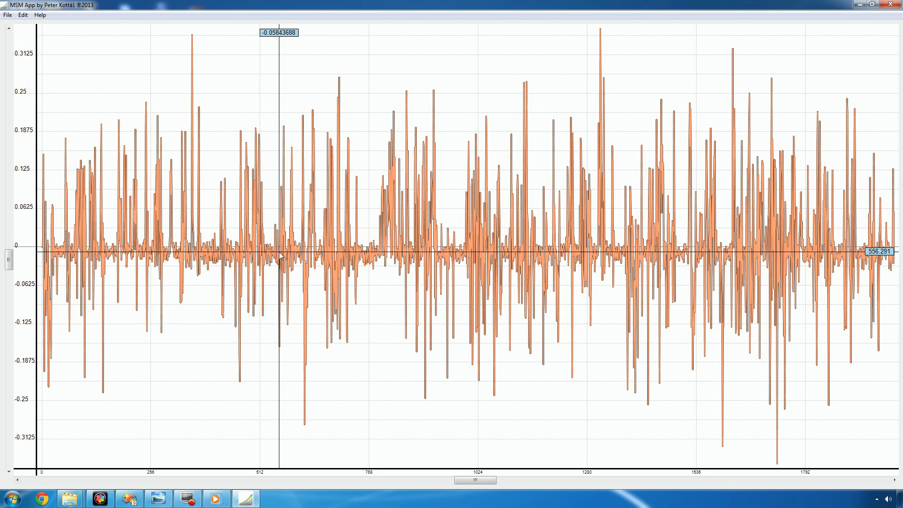
{"action": "left_click_drag", "start_coordinate": [201, 254], "coordinate": [285, 256]}
{"action": "double_click", "coordinate": [285, 251]}
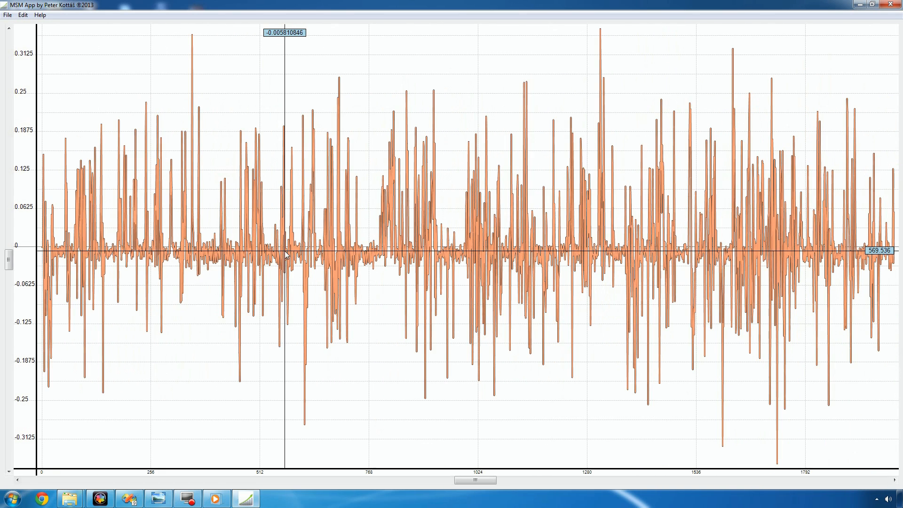